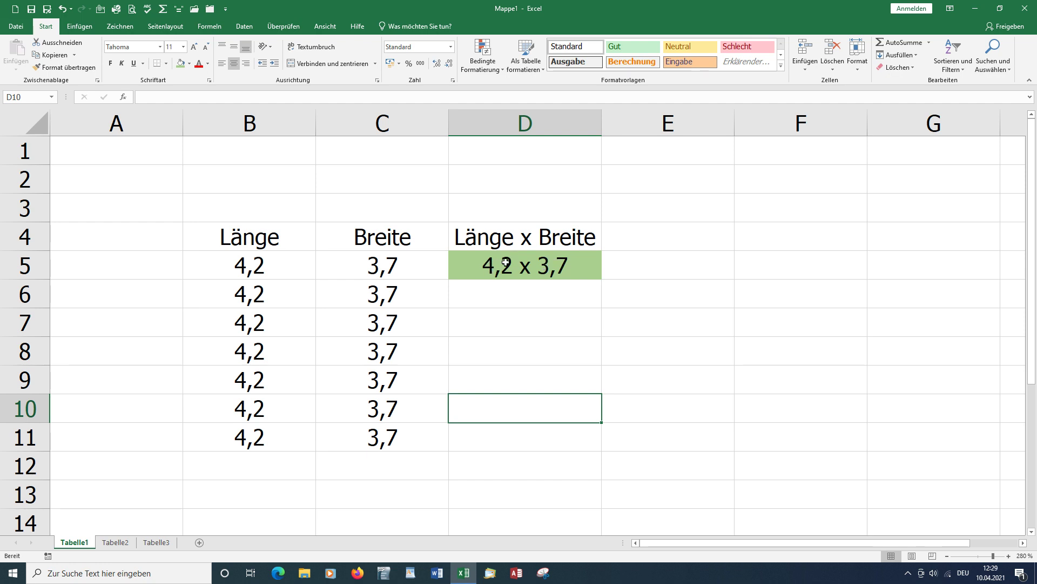
Enter =D5 in E5 to reference the D5 example text.
{"action": "left_click", "coordinate": [632, 258]}
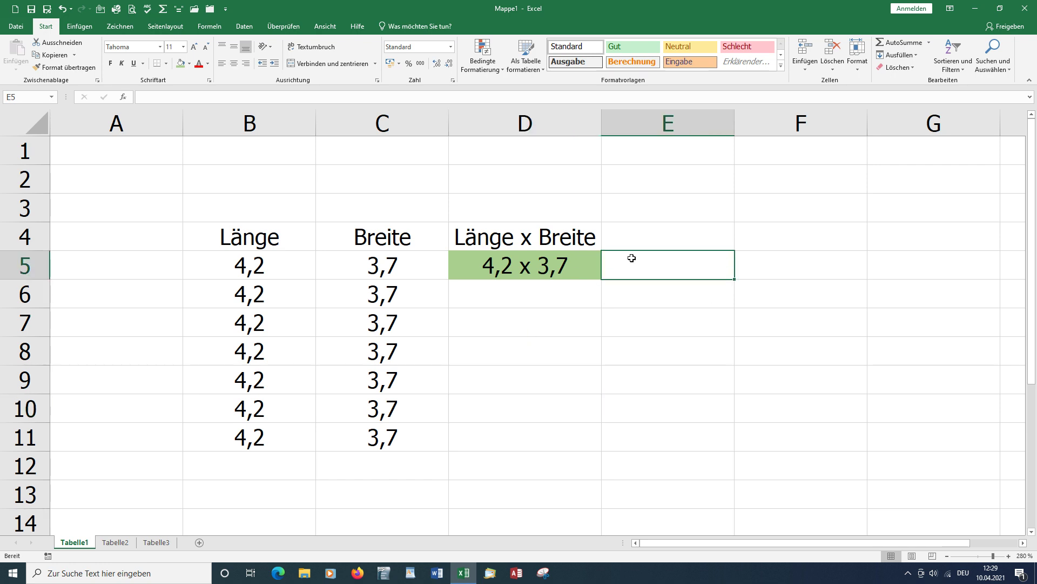
{"action": "type", "text": "="}
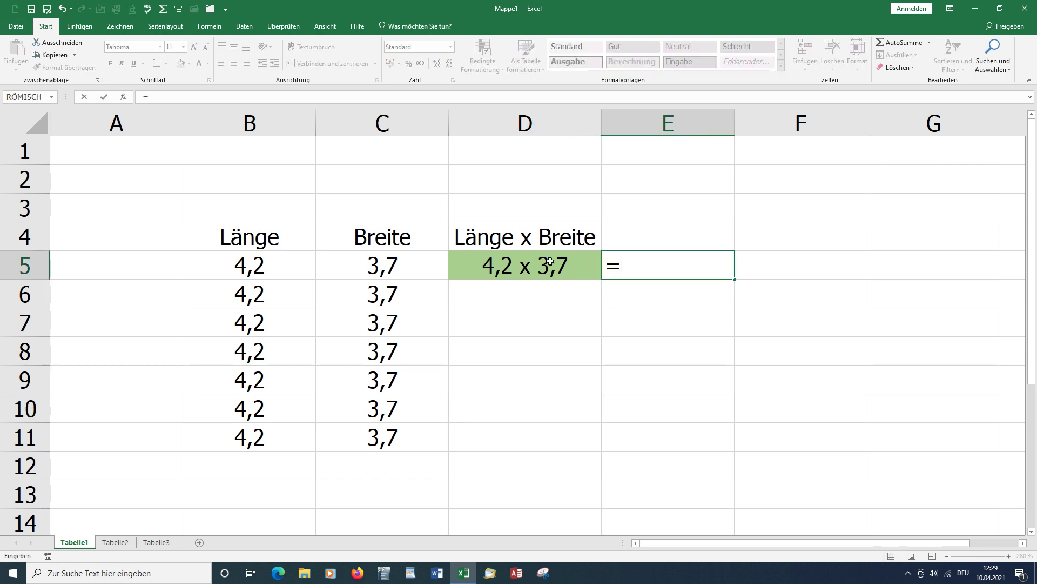
{"action": "left_click", "coordinate": [525, 268]}
{"action": "key", "text": "Return"}
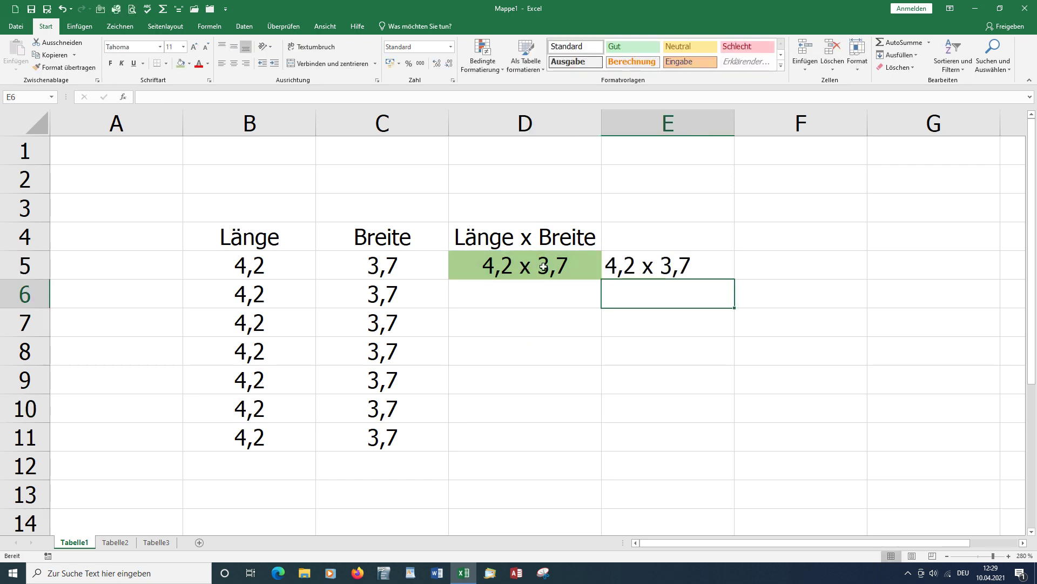
Replace E5's formula with =B5*C5 so it shows the area 15,54.
{"action": "left_click", "coordinate": [652, 266]}
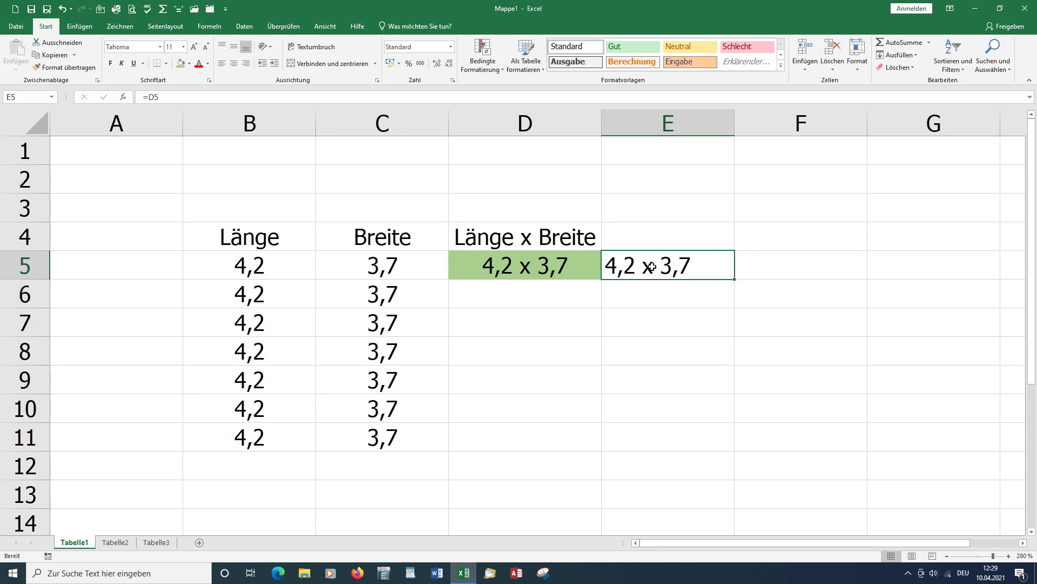
{"action": "type", "text": "="}
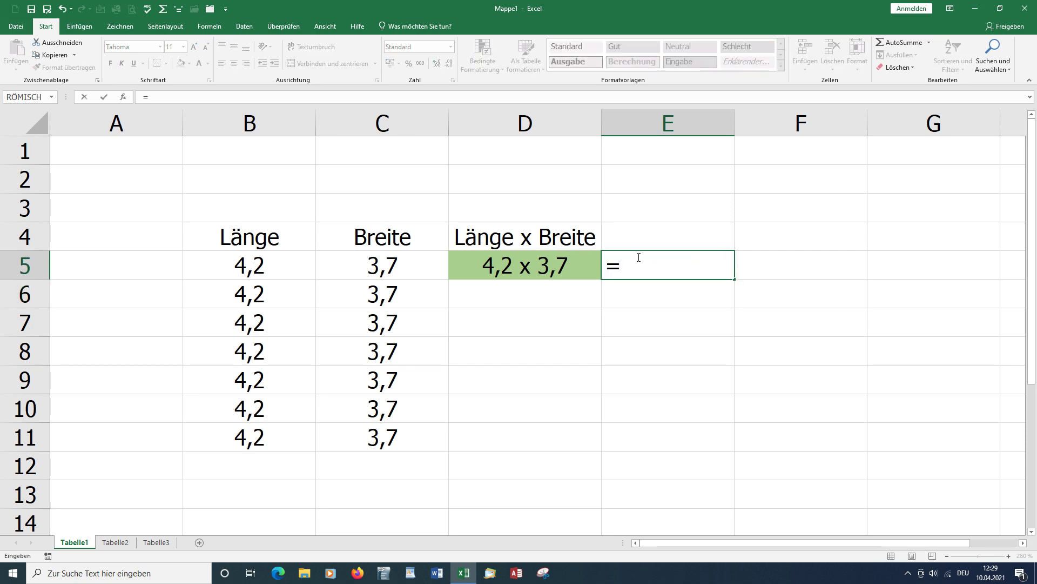
{"action": "left_click", "coordinate": [254, 267]}
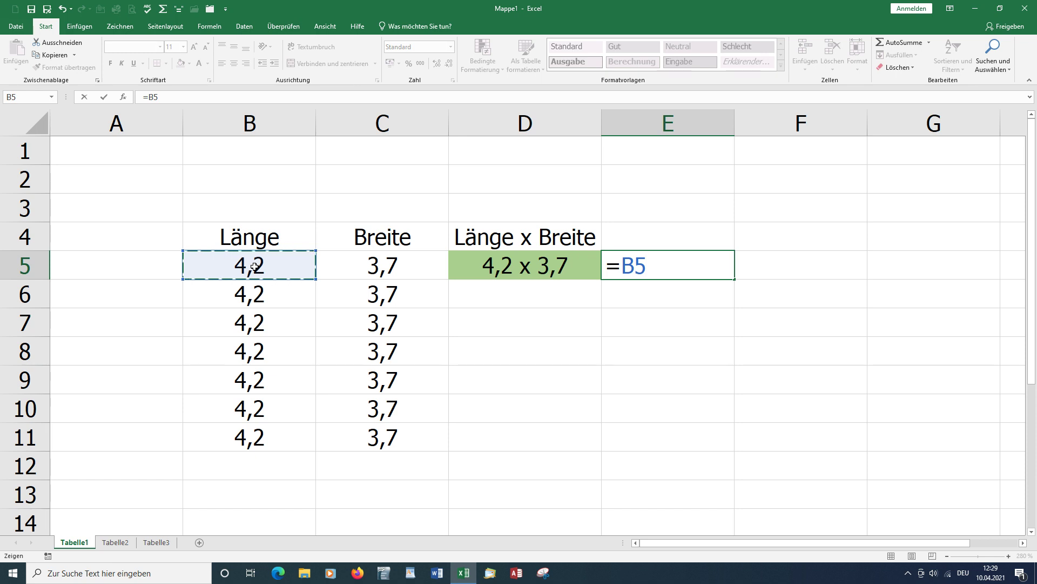
{"action": "type", "text": "*"}
{"action": "left_click", "coordinate": [380, 269]}
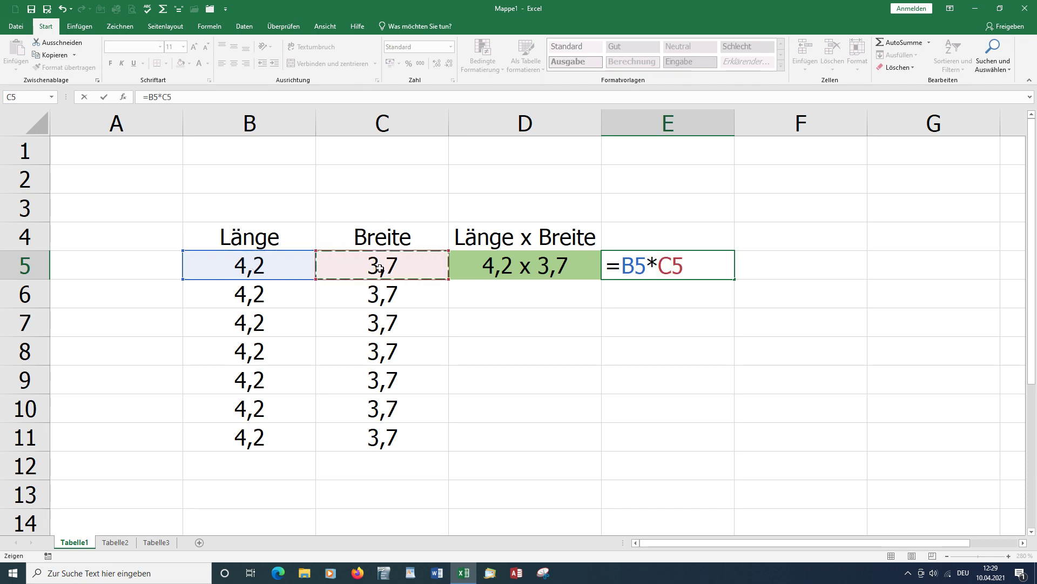
{"action": "key", "text": "Return"}
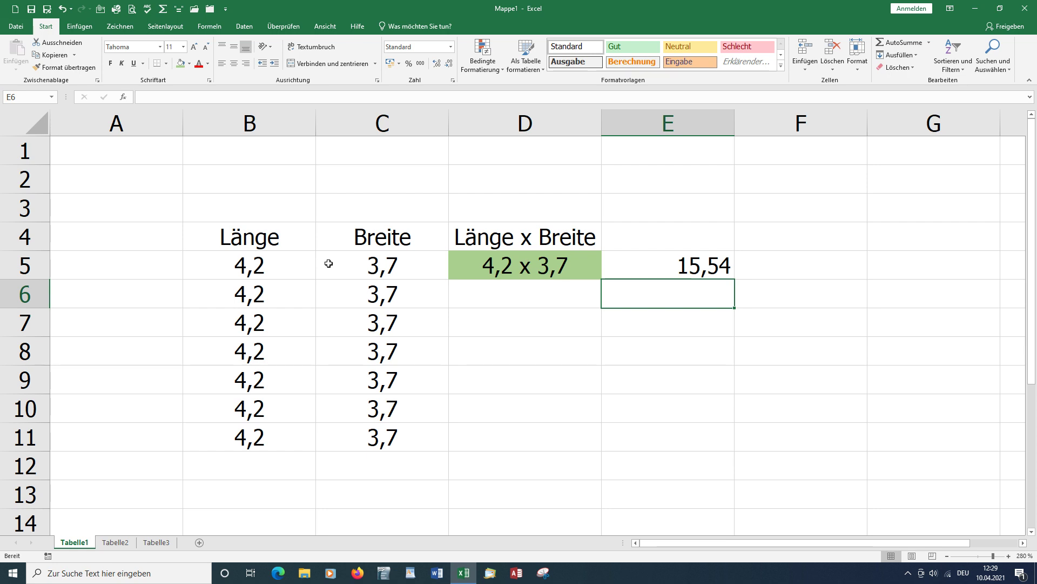
{"action": "left_click_drag", "start_coordinate": [250, 113], "coordinate": [358, 108]}
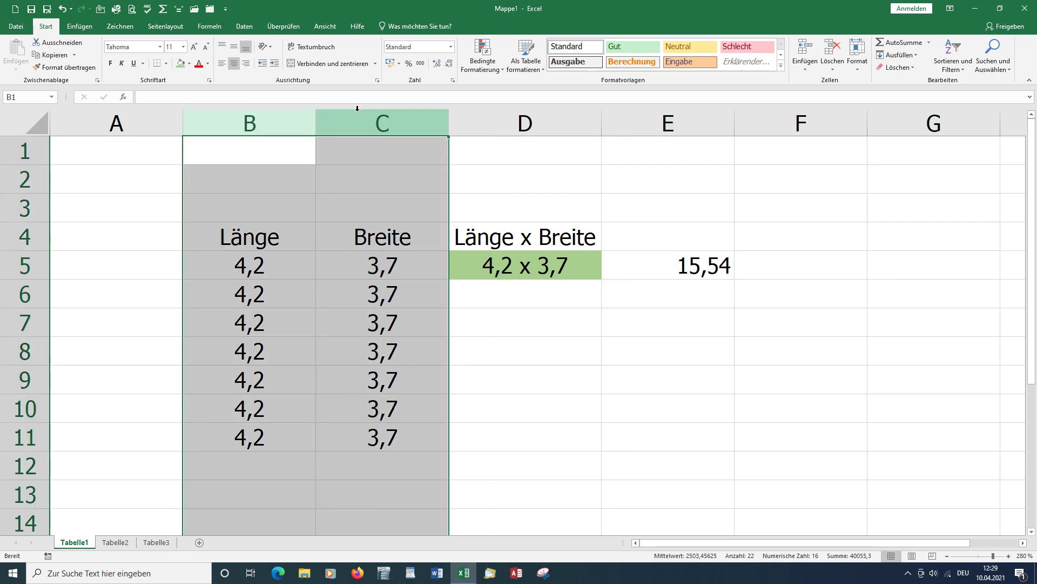
{"action": "right_click", "coordinate": [357, 110]}
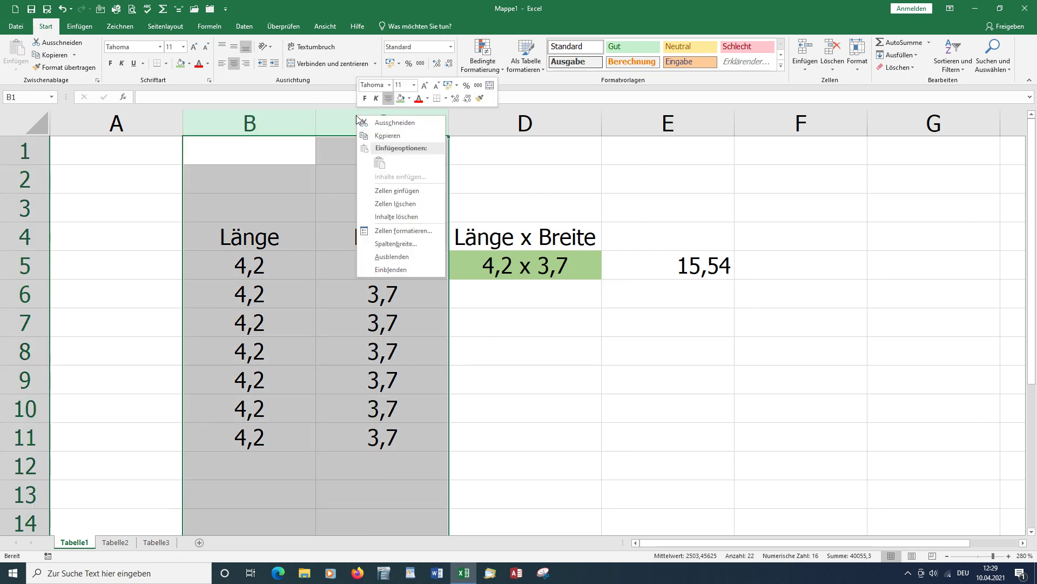
{"action": "left_click", "coordinate": [388, 258]}
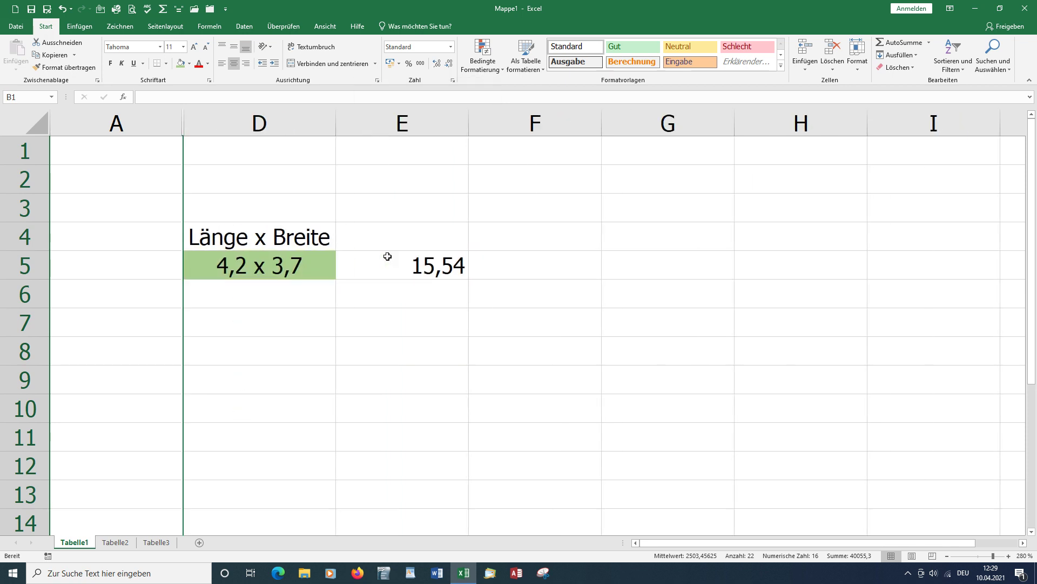
{"action": "left_click_drag", "start_coordinate": [146, 116], "coordinate": [214, 115]}
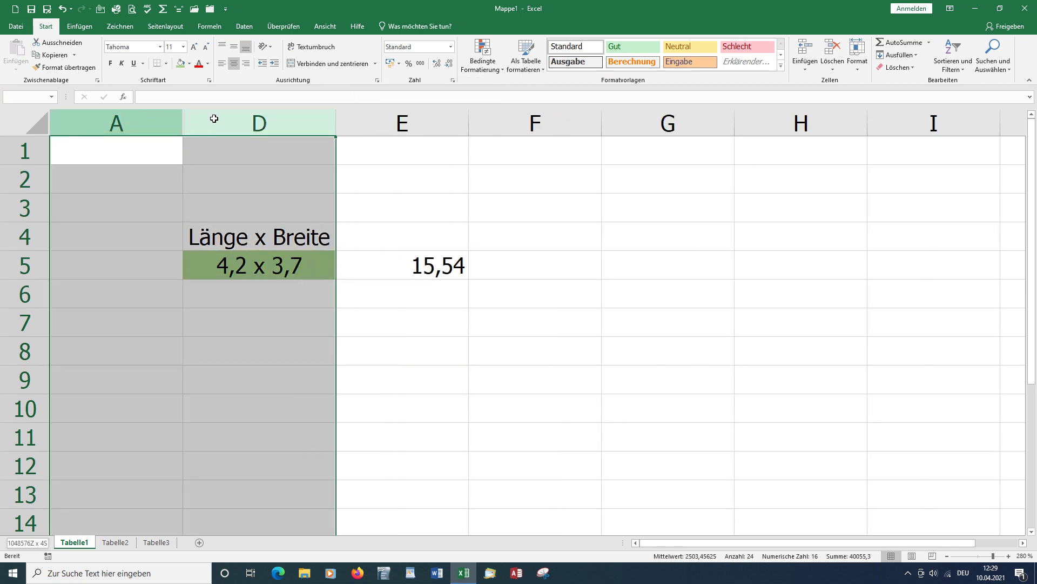
{"action": "right_click", "coordinate": [215, 115]}
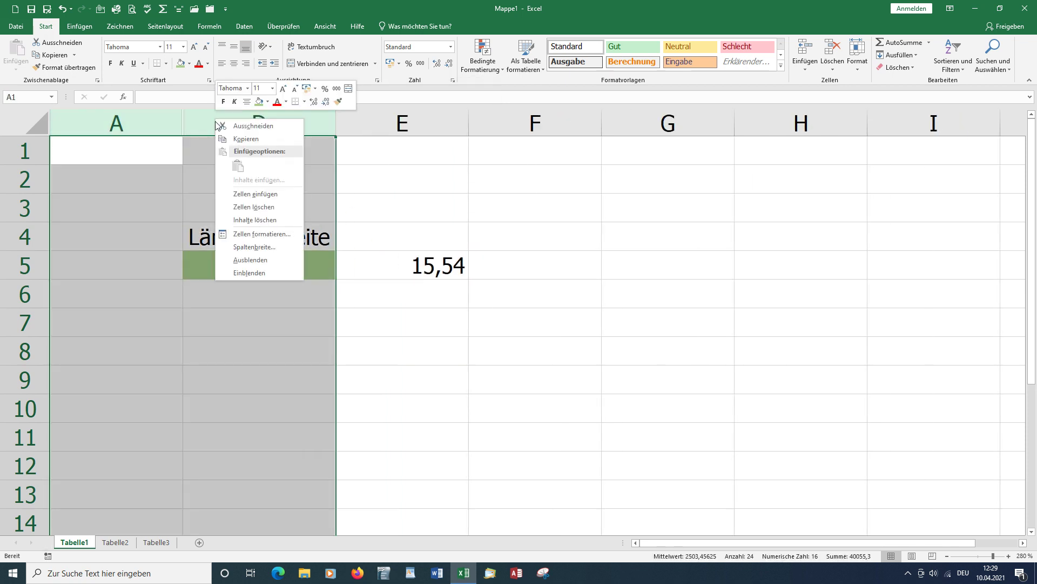
{"action": "left_click", "coordinate": [261, 270]}
{"action": "left_click", "coordinate": [503, 296]}
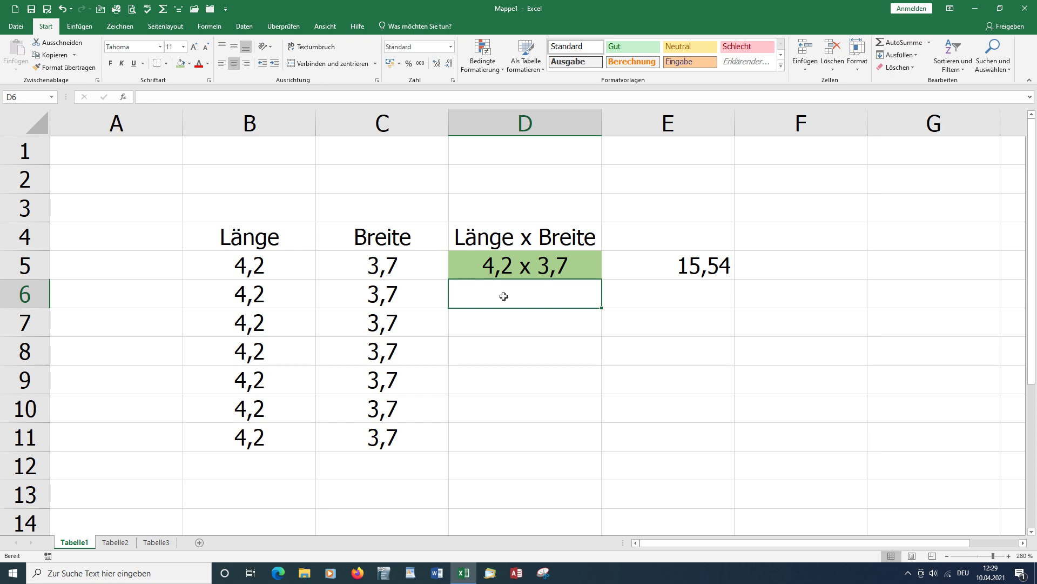
Enter =B6&"x"&C6 in D6 so it shows 4,2x3,7, then reselect D6 to check it.
{"action": "type", "text": "="}
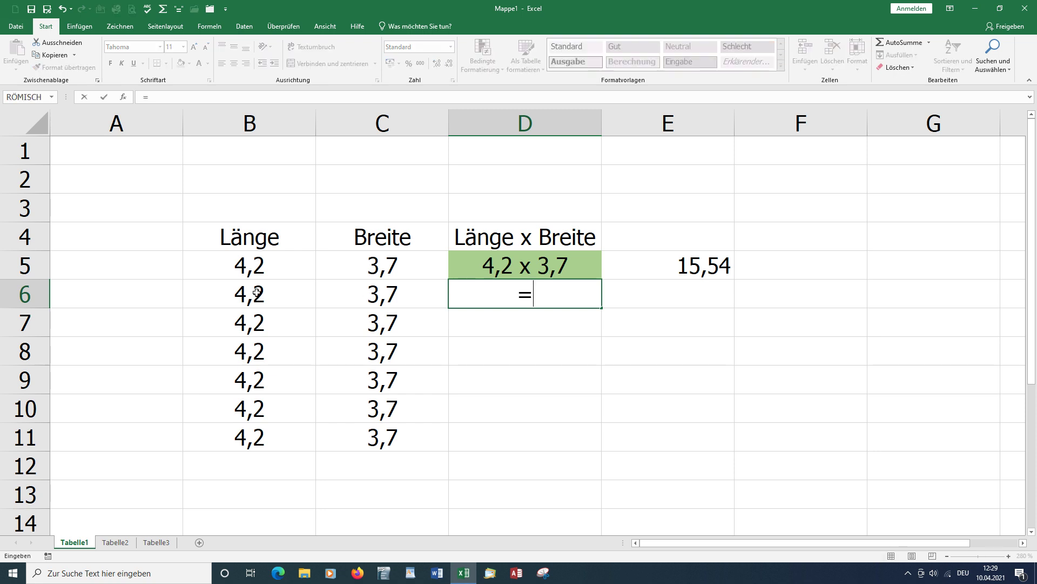
{"action": "left_click", "coordinate": [249, 295]}
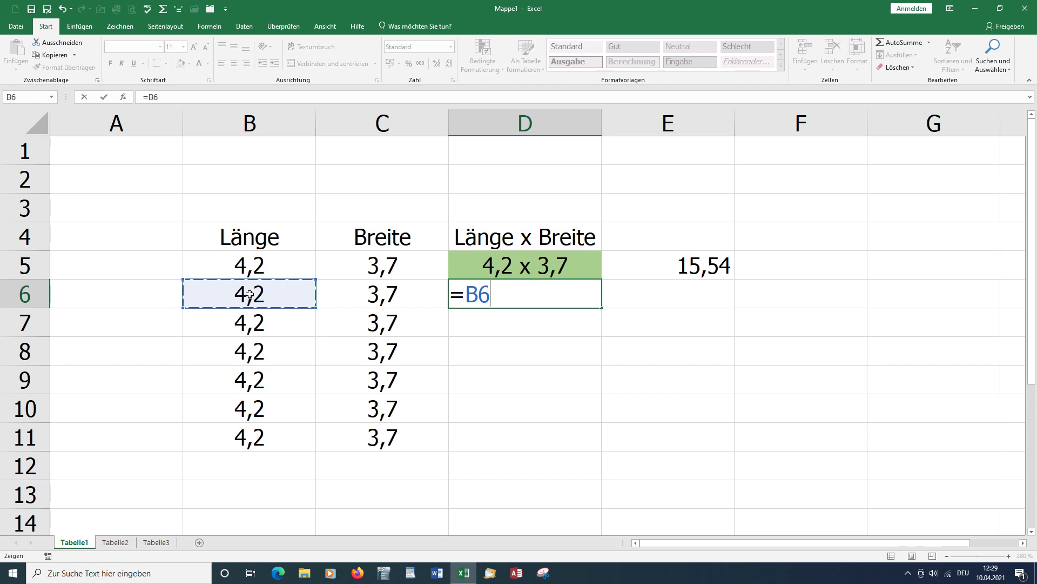
{"action": "type", "text": "&"}
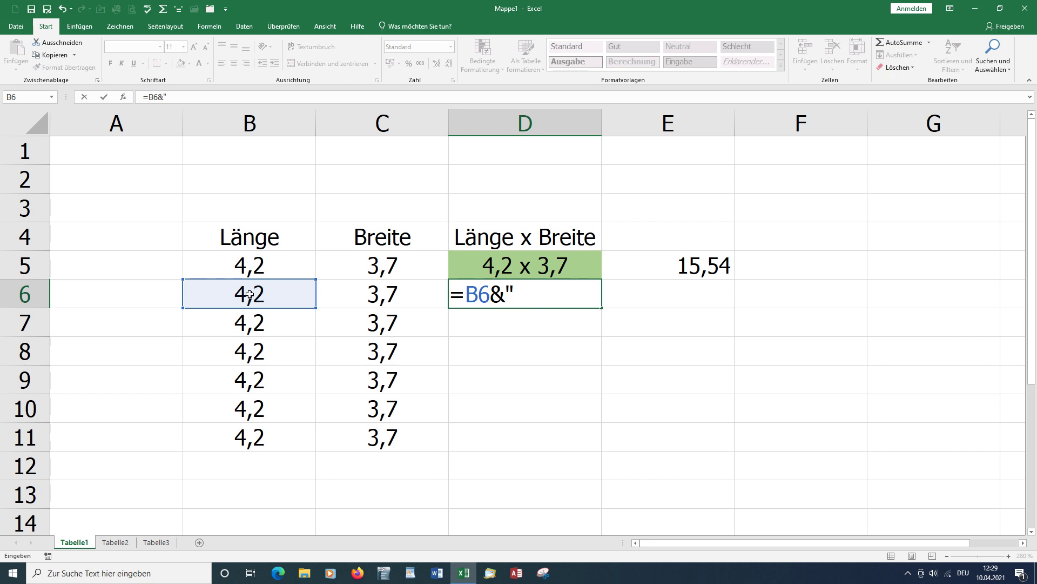
{"action": "type", "text": "x"}
{"action": "type", "text": "&"}
{"action": "left_click", "coordinate": [374, 295]}
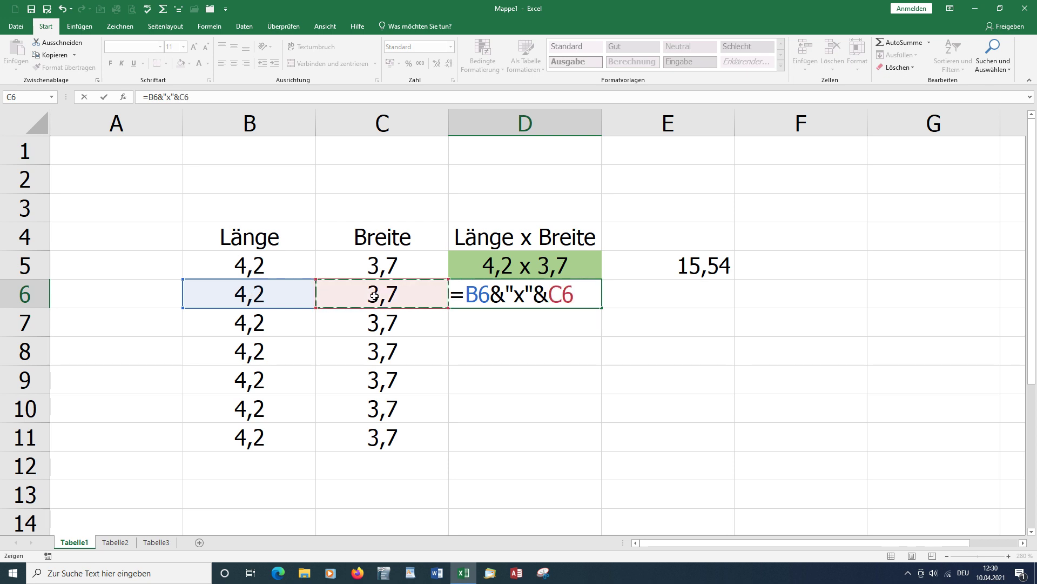
{"action": "key", "text": "Return"}
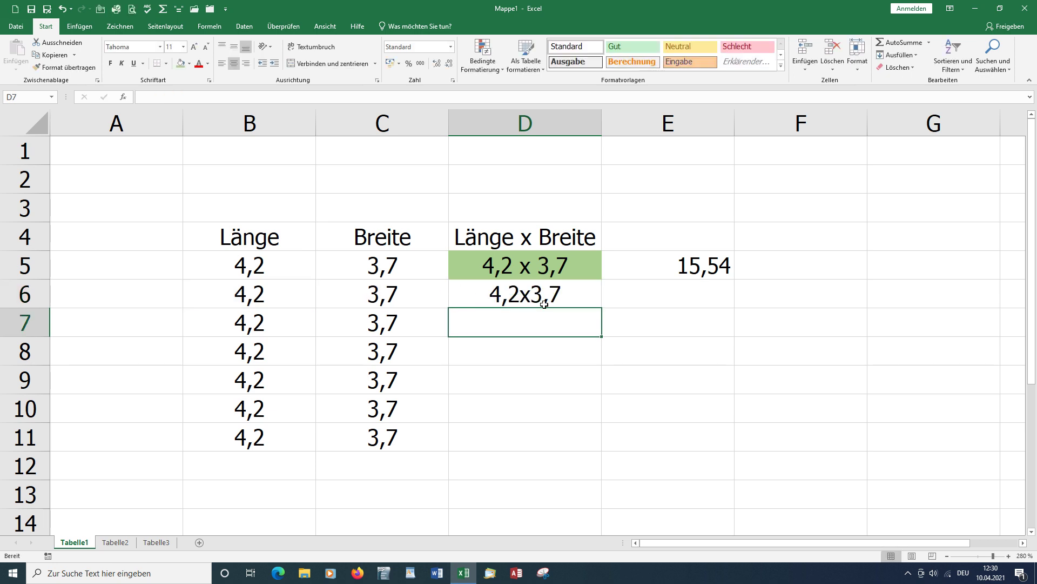
{"action": "left_click", "coordinate": [536, 295]}
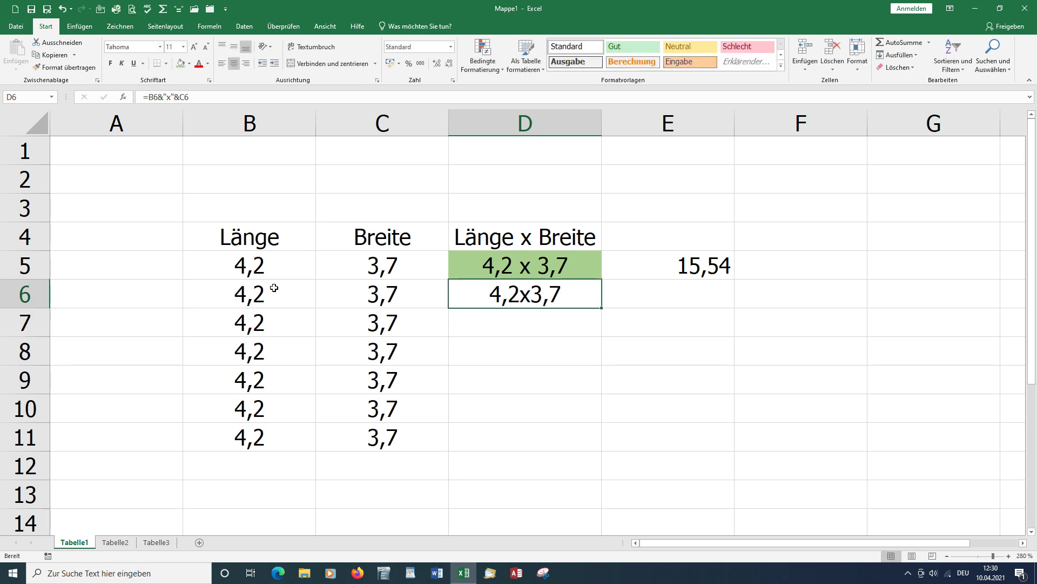
{"action": "left_click", "coordinate": [696, 265]}
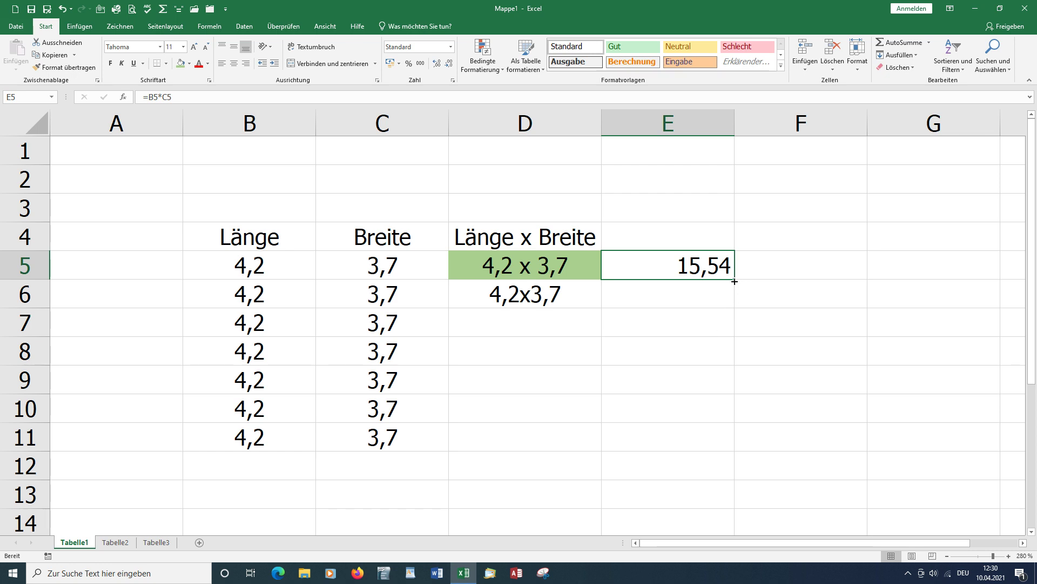
{"action": "left_click_drag", "start_coordinate": [735, 281], "coordinate": [735, 420]}
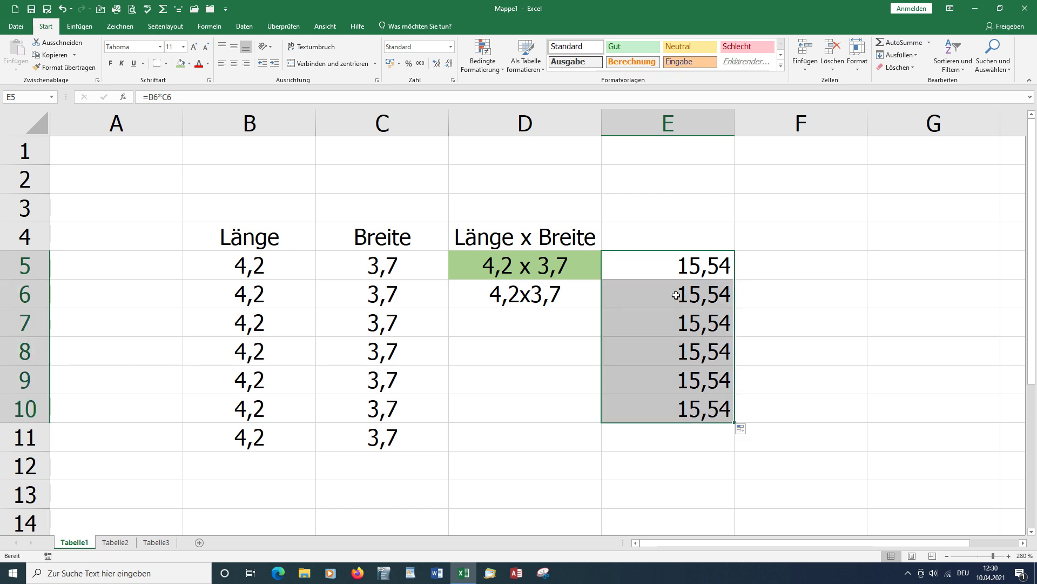
{"action": "double_click", "coordinate": [679, 298]}
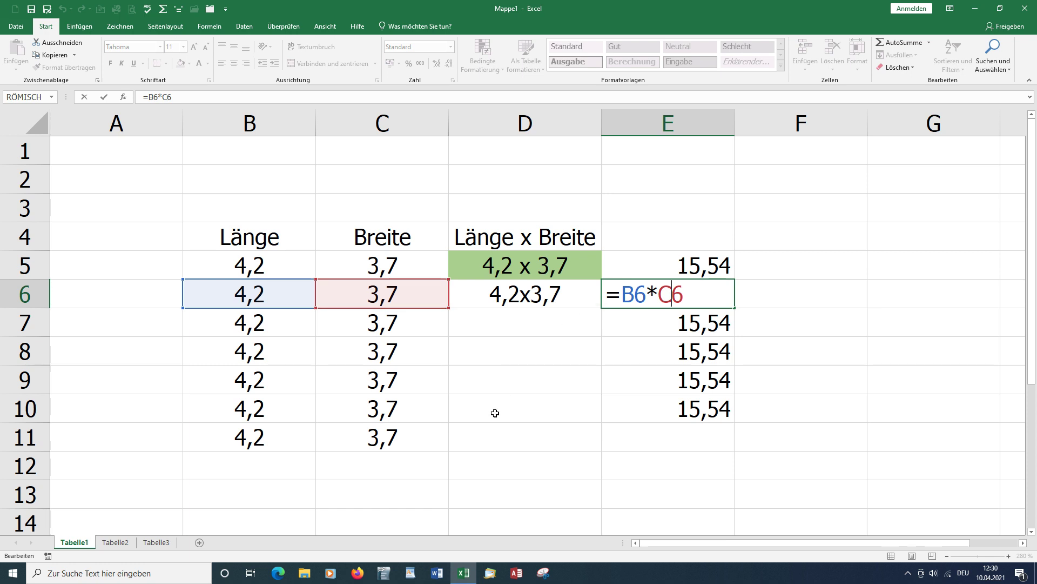
{"action": "key", "text": "Return"}
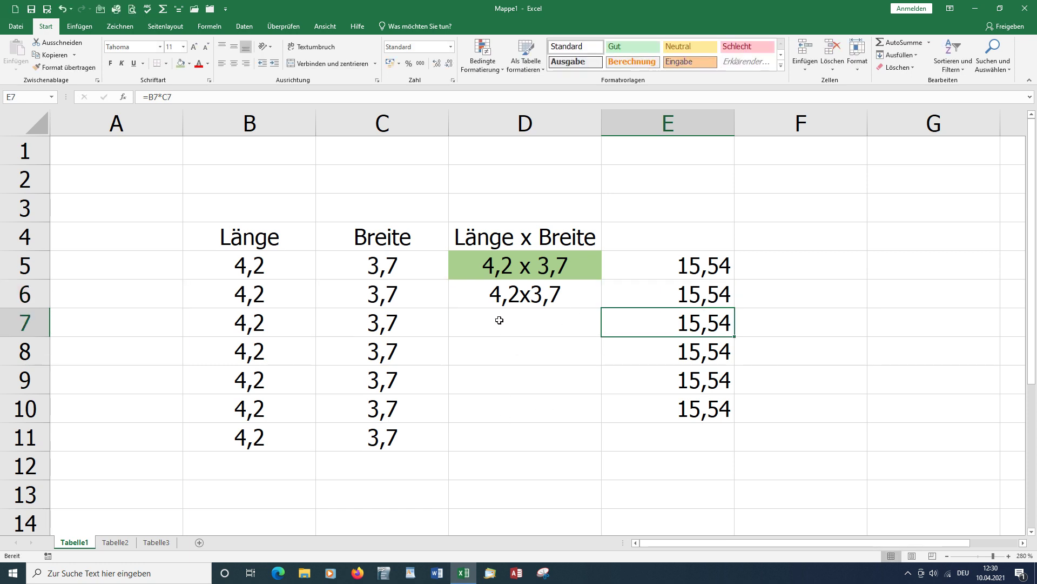
{"action": "left_click", "coordinate": [500, 320]}
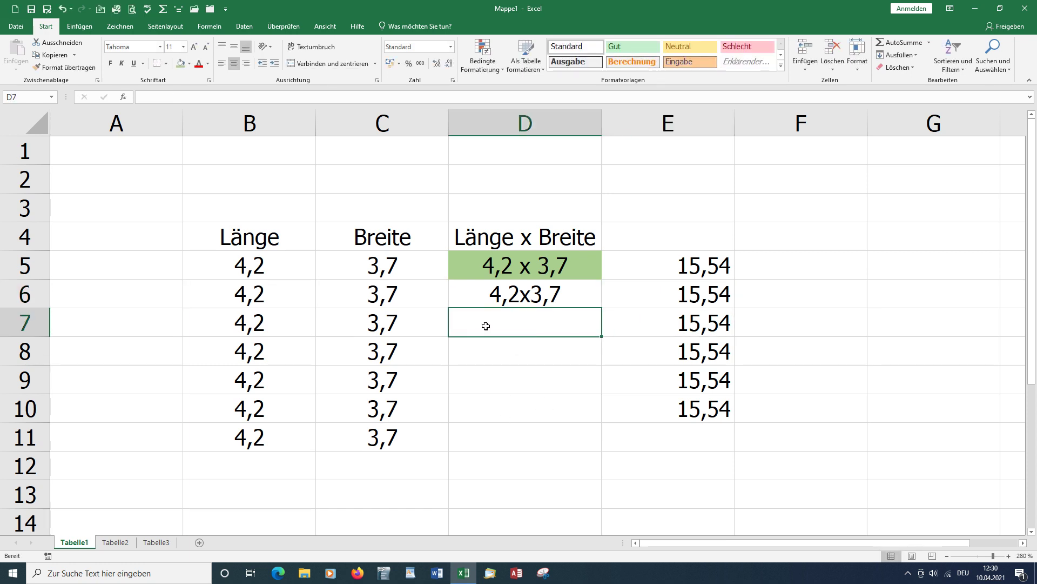
Start a VERKETTEN formula in D7 and bring up its Function Arguments window.
{"action": "type", "text": "=ve"}
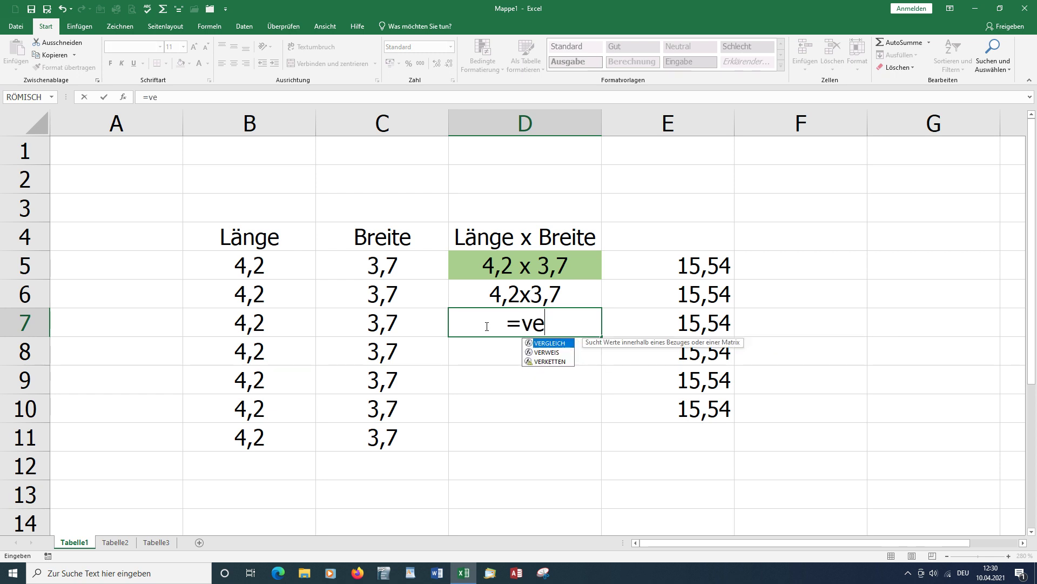
{"action": "type", "text": "rk"}
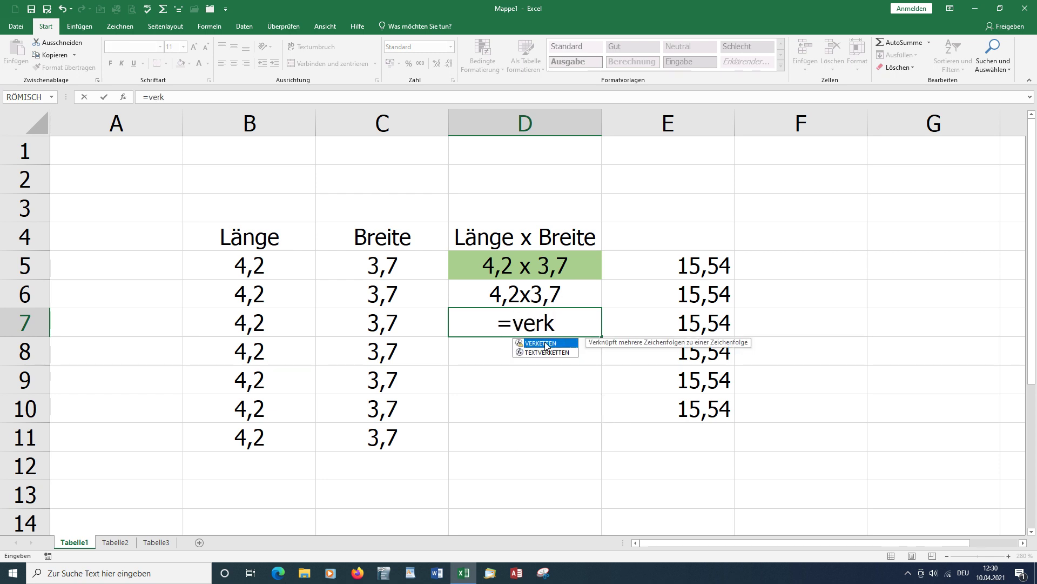
{"action": "double_click", "coordinate": [545, 344]}
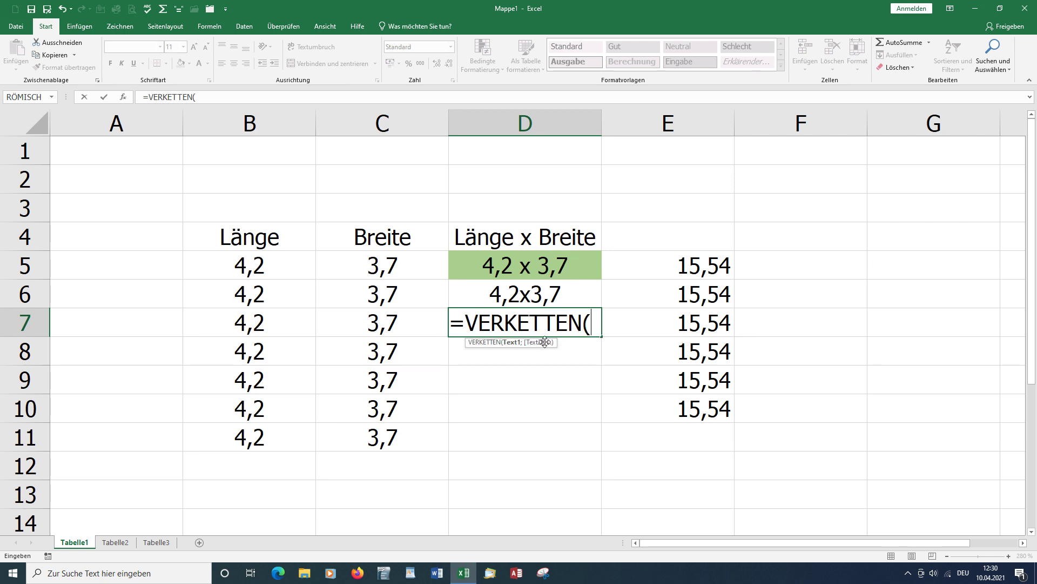
{"action": "left_click", "coordinate": [123, 99]}
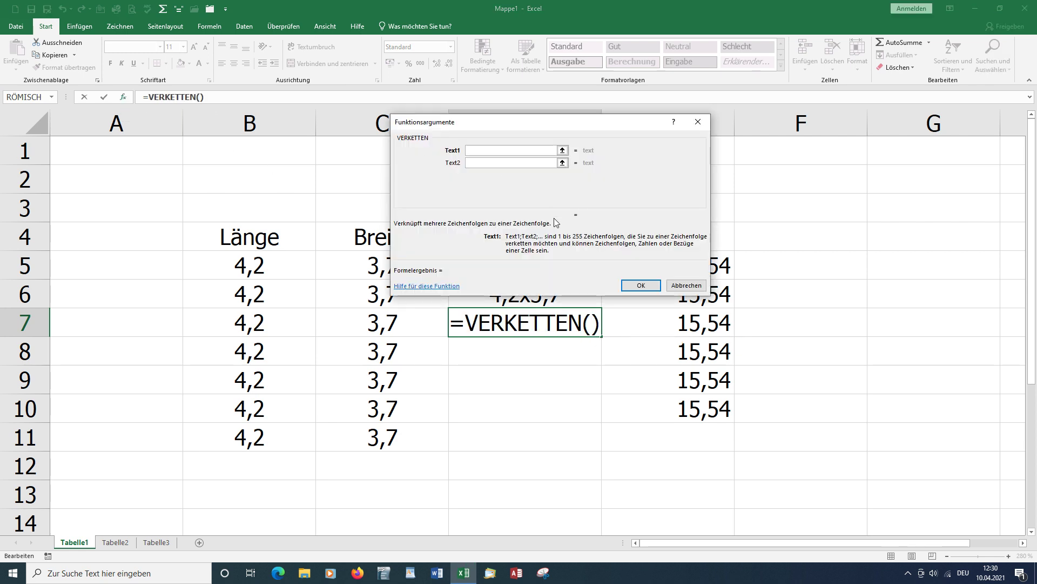
{"action": "left_click_drag", "start_coordinate": [511, 122], "coordinate": [568, 71]}
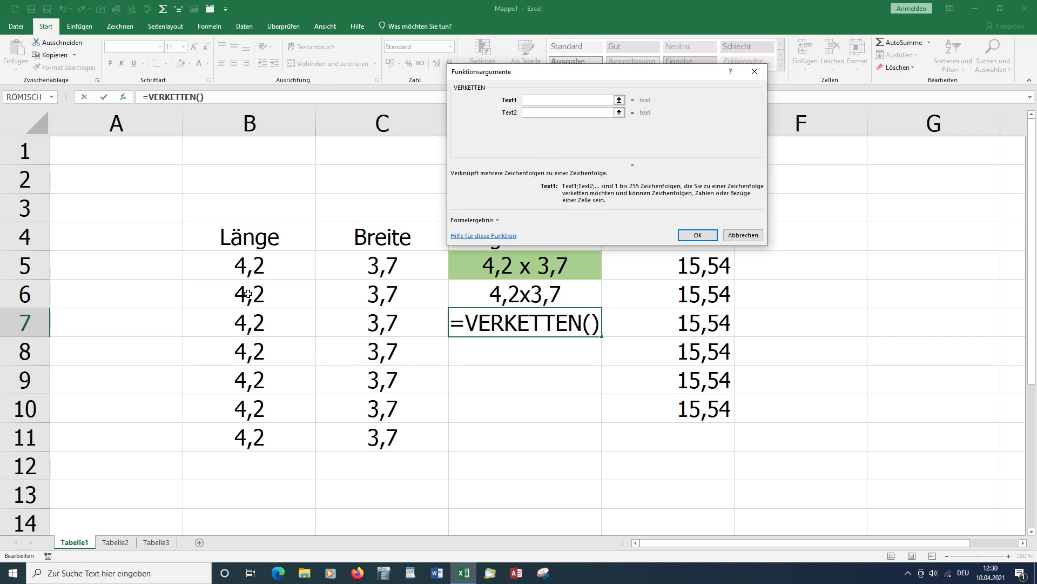
Set the VERKETTEN arguments to B7, "x" and C7 and confirm, giving 4,2x3,7.
{"action": "left_click", "coordinate": [250, 323]}
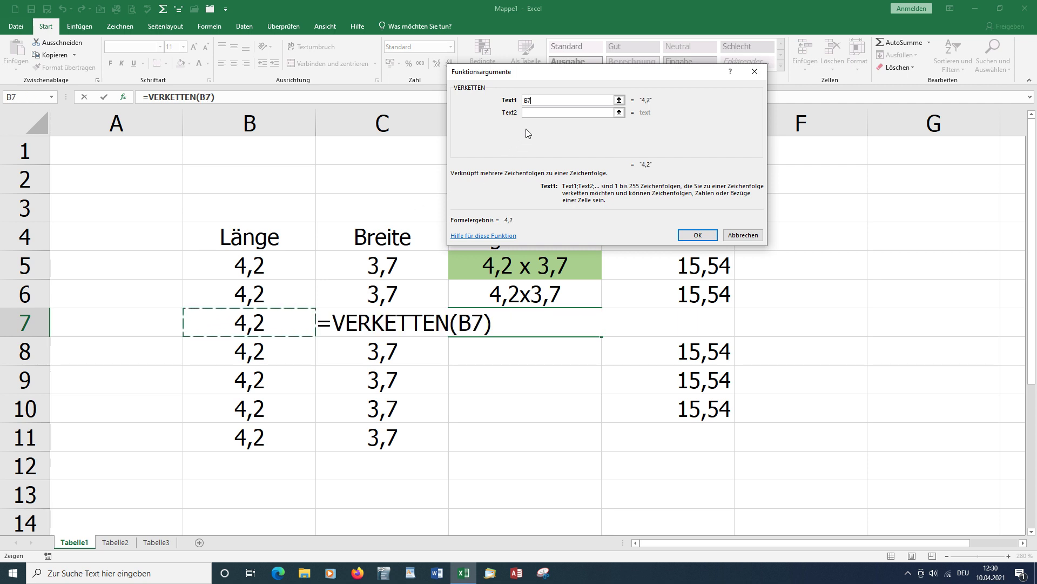
{"action": "left_click", "coordinate": [532, 113]}
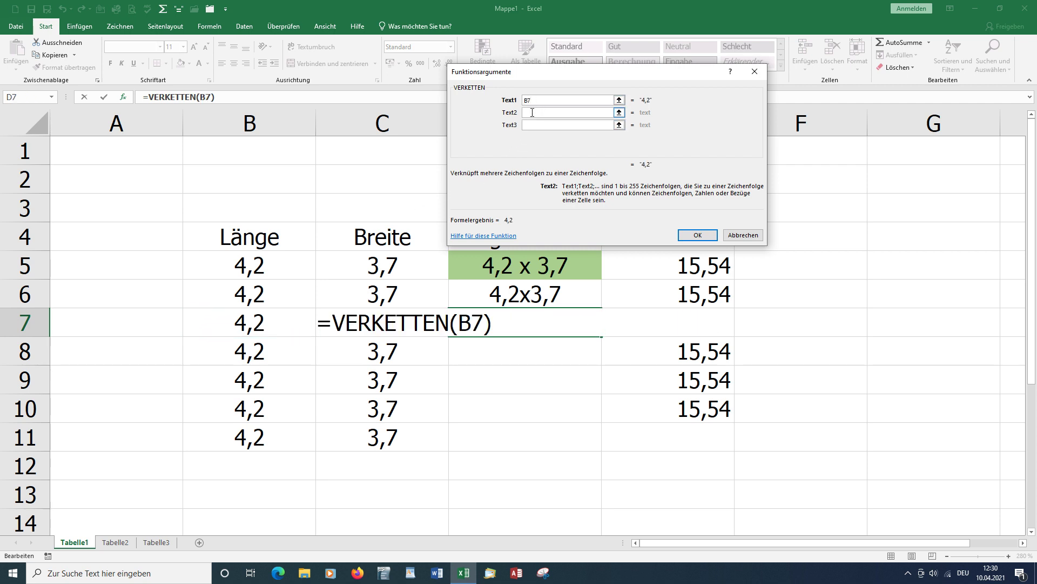
{"action": "type", "text": "x"}
{"action": "left_click", "coordinate": [533, 125]}
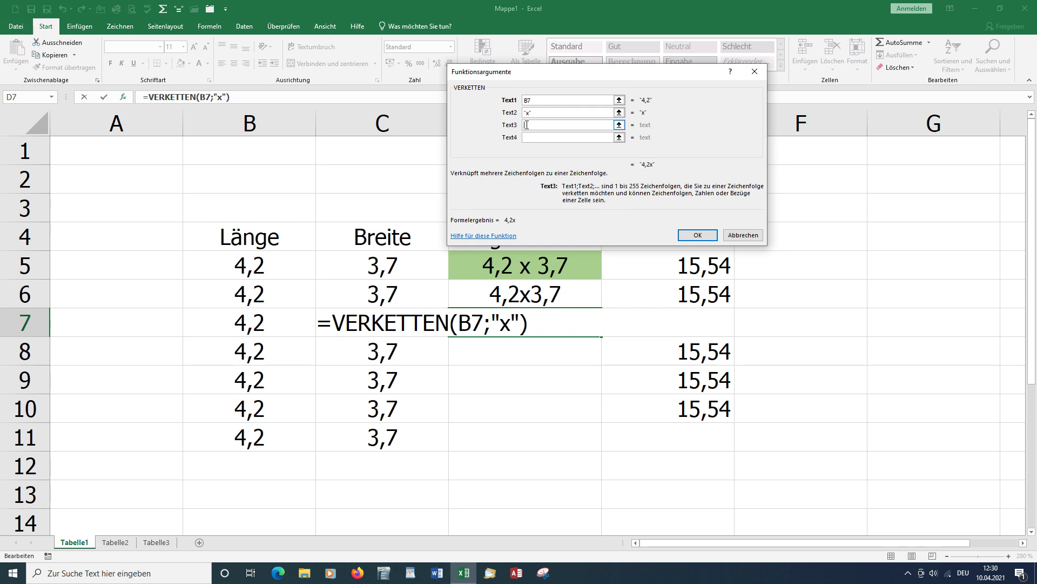
{"action": "left_click", "coordinate": [535, 111]}
{"action": "left_click", "coordinate": [533, 124]}
{"action": "type", "text": "c"}
{"action": "type", "text": "7"}
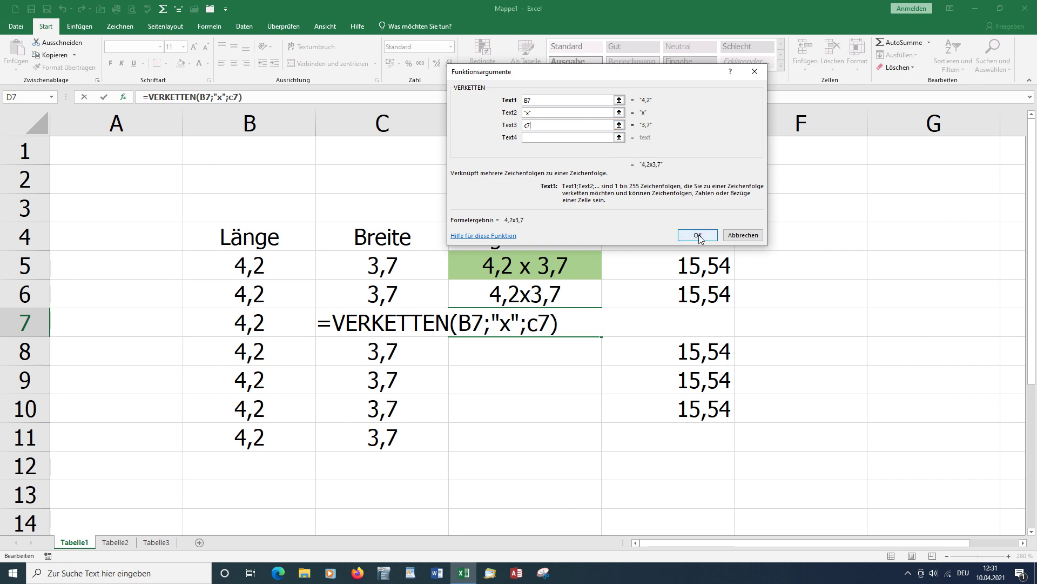
{"action": "left_click", "coordinate": [700, 236]}
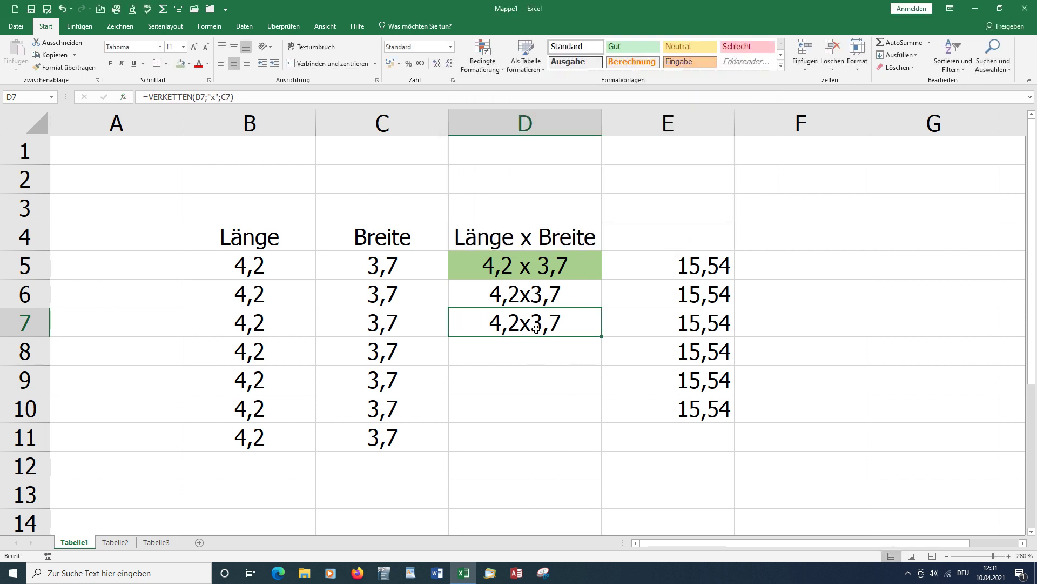
Start a VERKETTEN formula in D8 and bring up its Function Arguments window.
{"action": "left_click", "coordinate": [510, 352]}
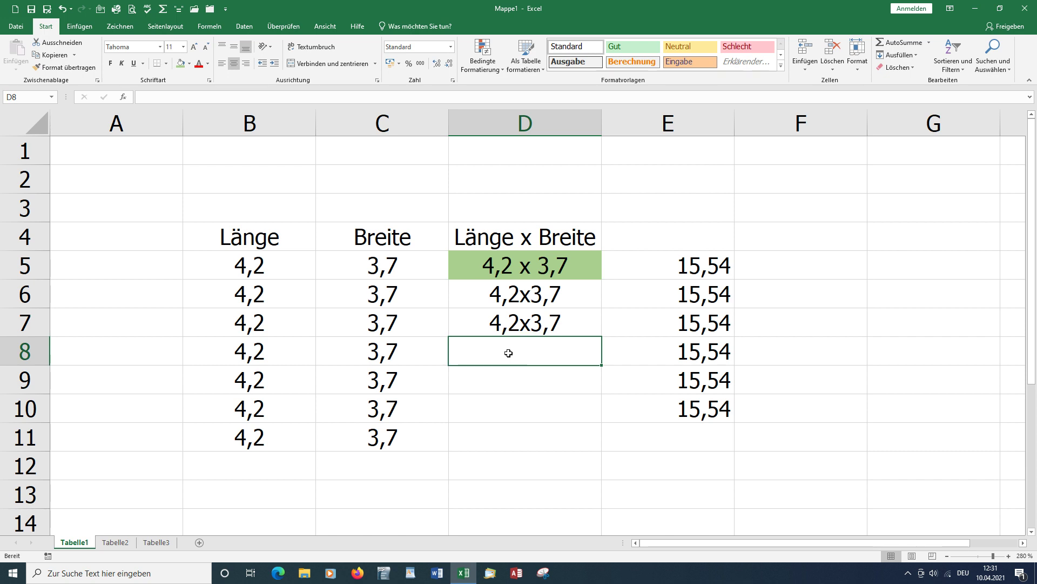
{"action": "type", "text": "="}
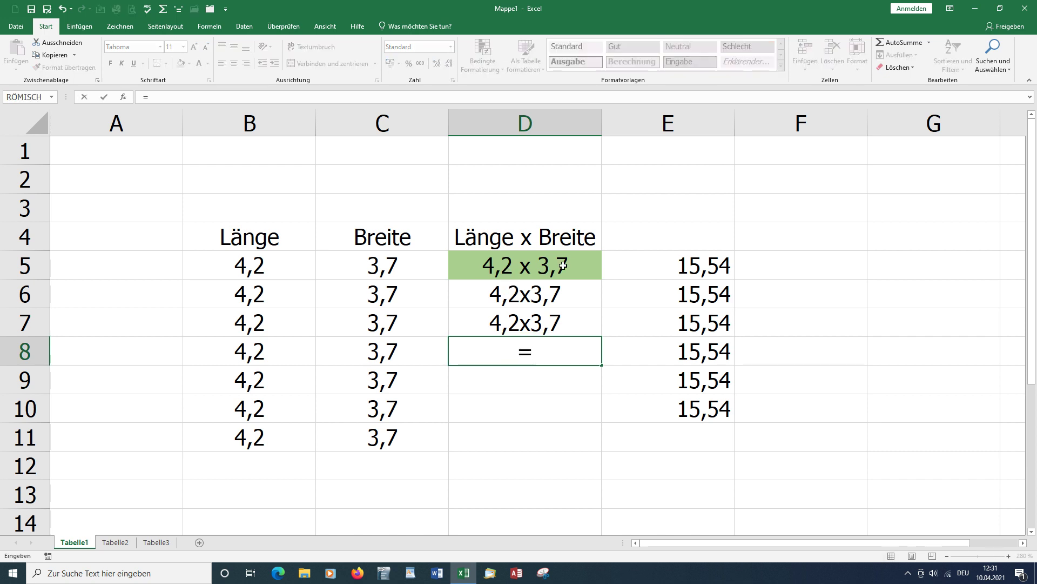
{"action": "type", "text": "v"}
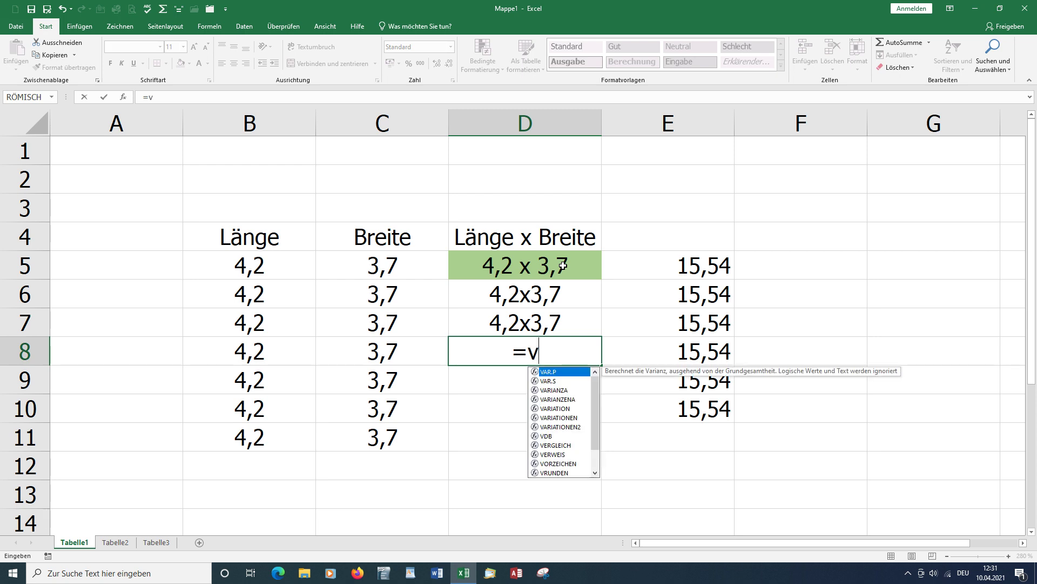
{"action": "type", "text": "erk"}
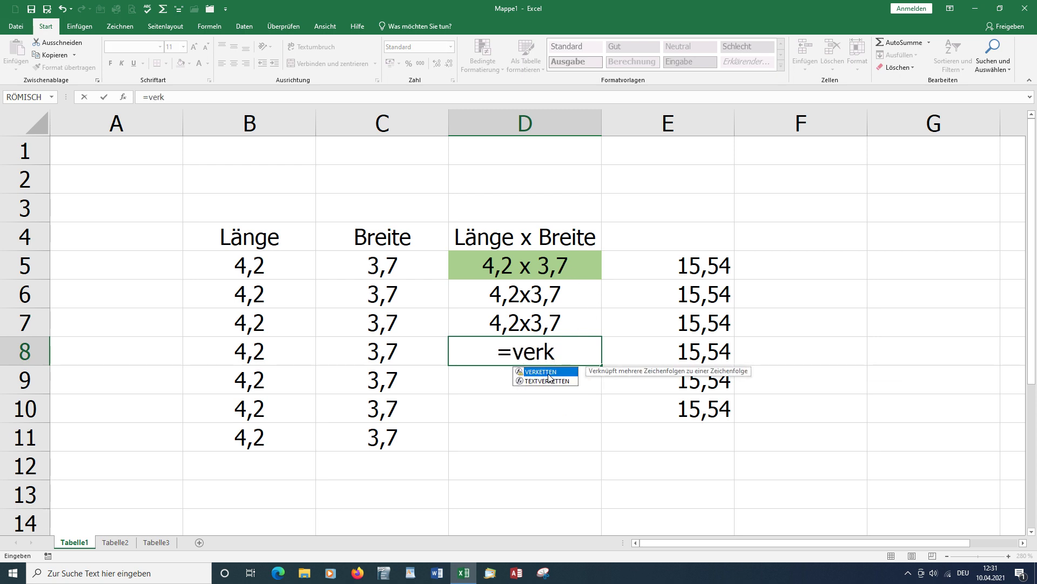
{"action": "double_click", "coordinate": [547, 372]}
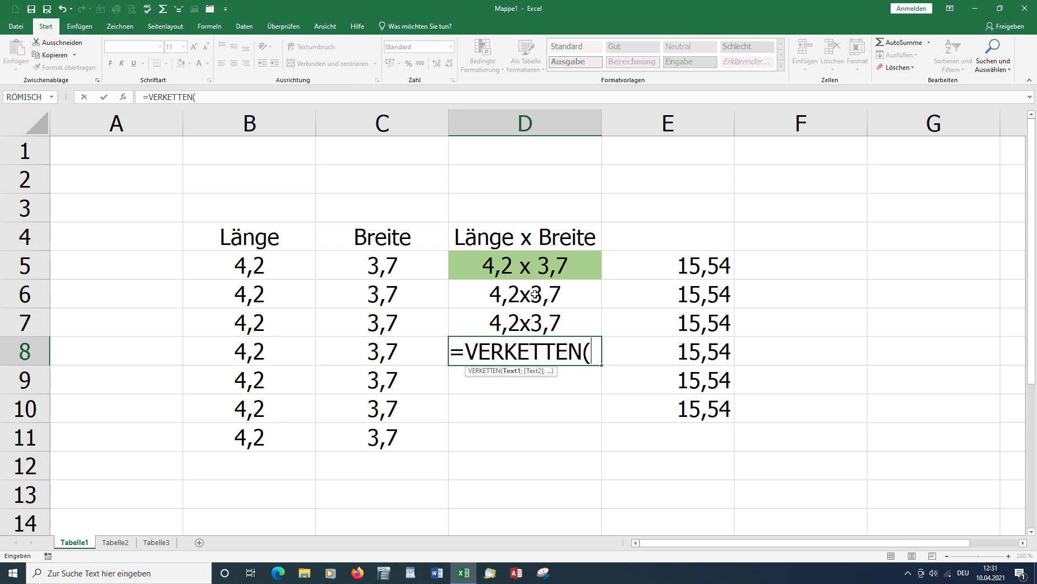
{"action": "left_click", "coordinate": [123, 98]}
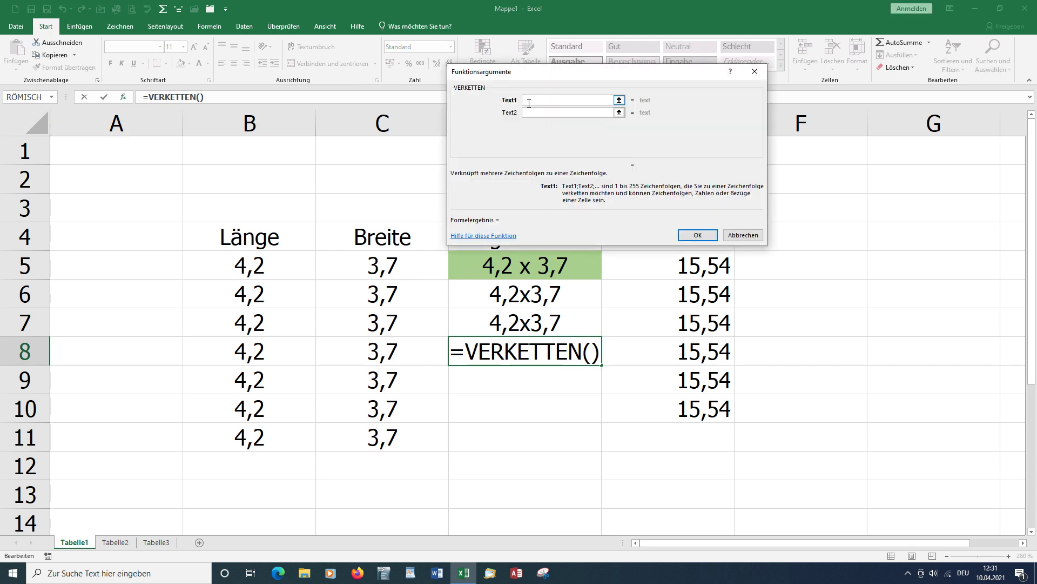
Fill the arguments with B8, space, x, space and C8 so D8 shows 4,2 x 3,7.
{"action": "left_click", "coordinate": [248, 355]}
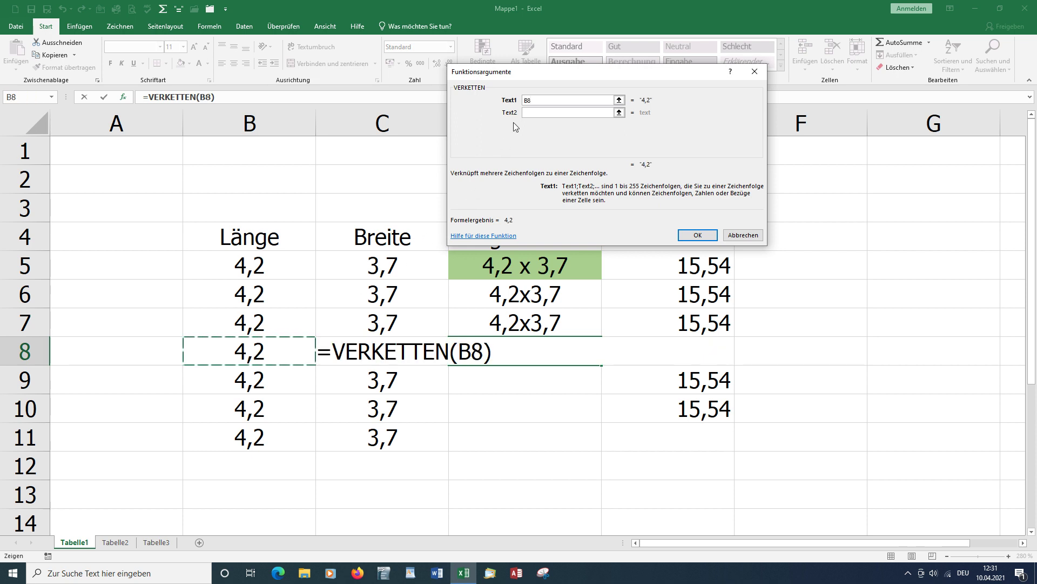
{"action": "left_click", "coordinate": [532, 113]}
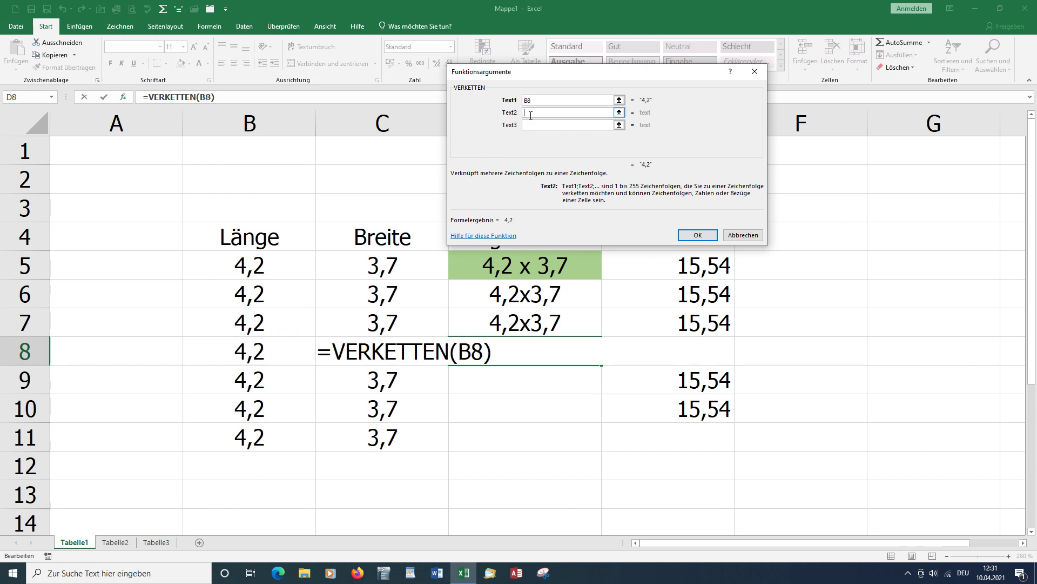
{"action": "left_click", "coordinate": [531, 126]}
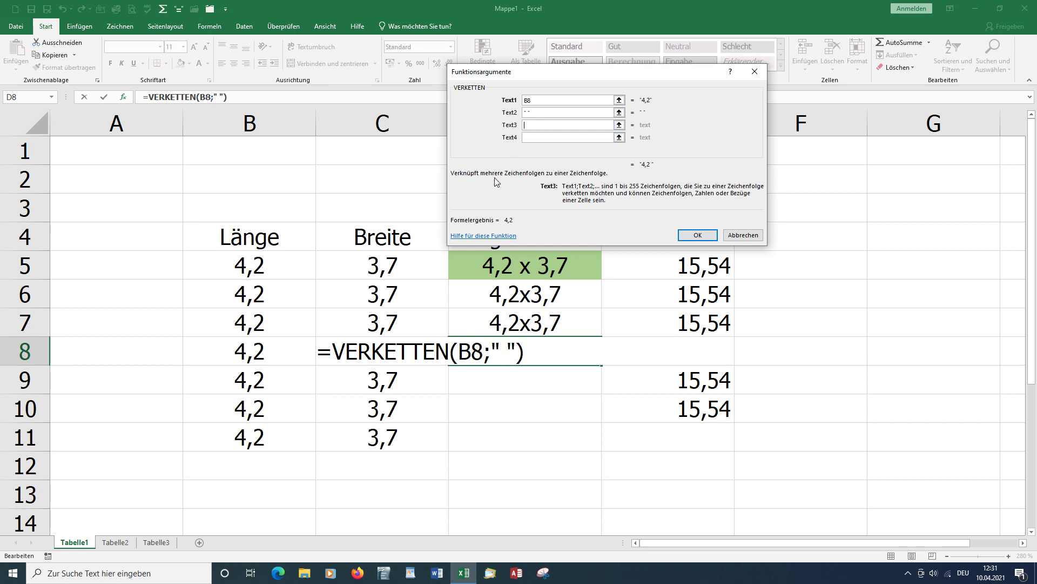
{"action": "type", "text": "x"}
{"action": "left_click", "coordinate": [530, 140]}
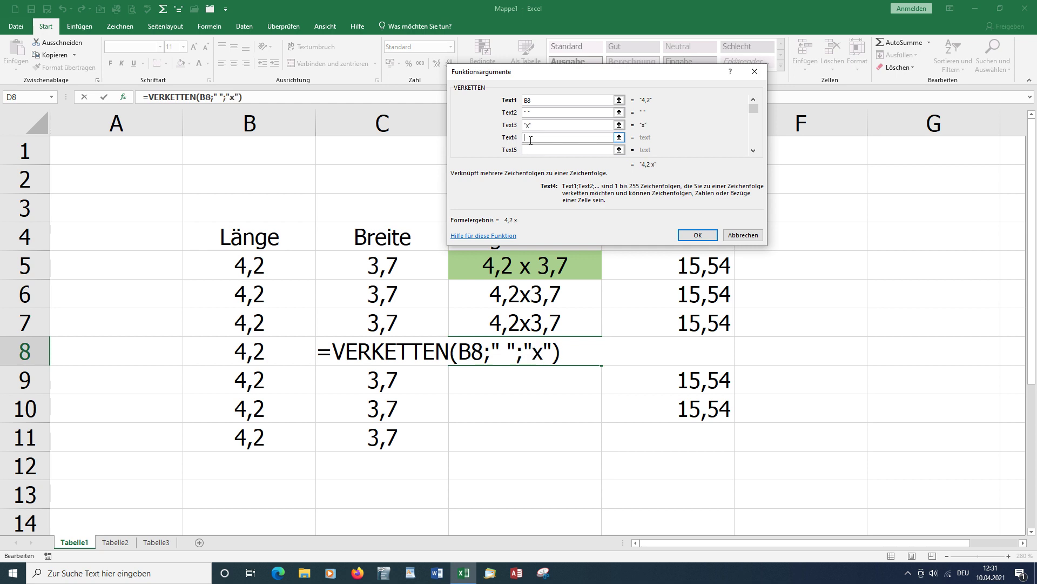
{"action": "left_click", "coordinate": [530, 150]}
{"action": "type", "text": "\""}
{"action": "left_click", "coordinate": [540, 137]}
{"action": "type", "text": "c"}
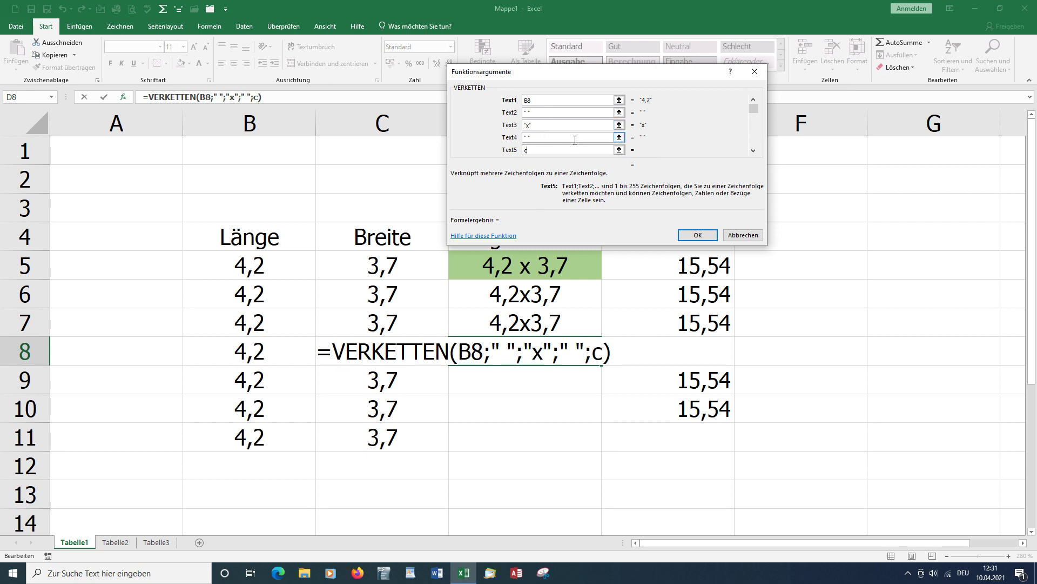
{"action": "type", "text": "8"}
{"action": "left_click", "coordinate": [696, 235]}
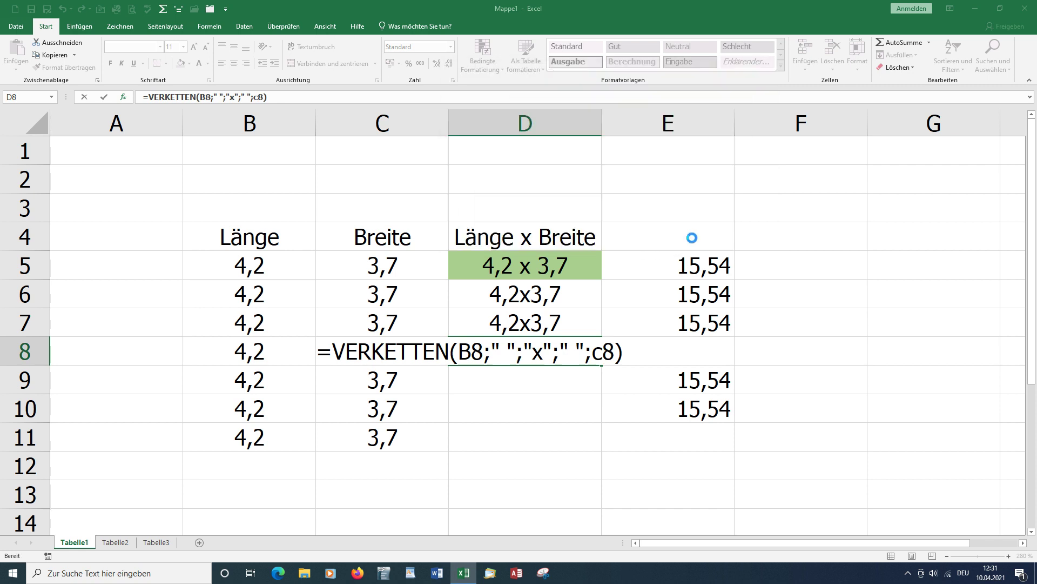
{"action": "left_click", "coordinate": [555, 401]}
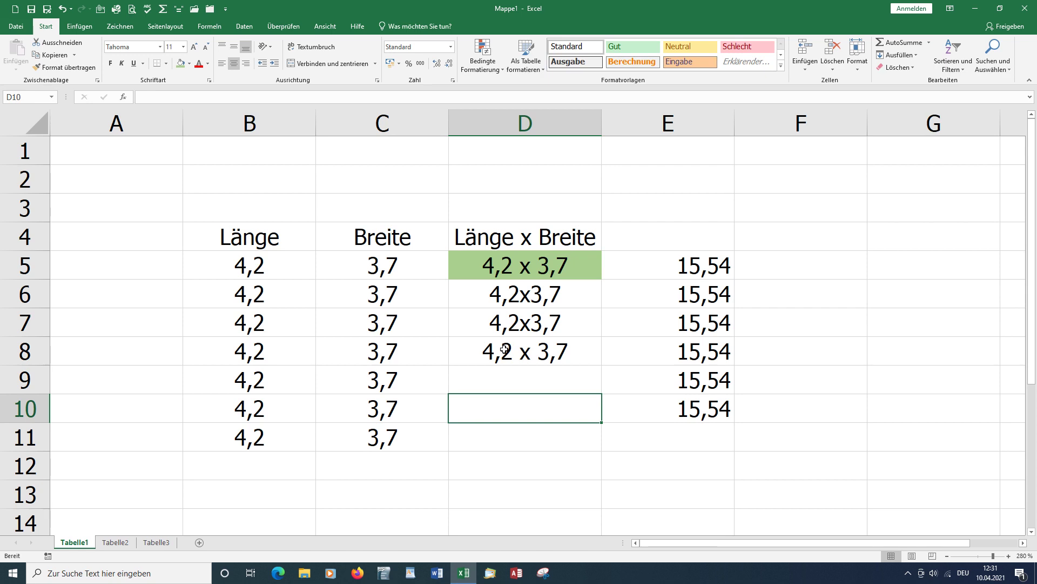
{"action": "left_click_drag", "start_coordinate": [301, 113], "coordinate": [359, 111]}
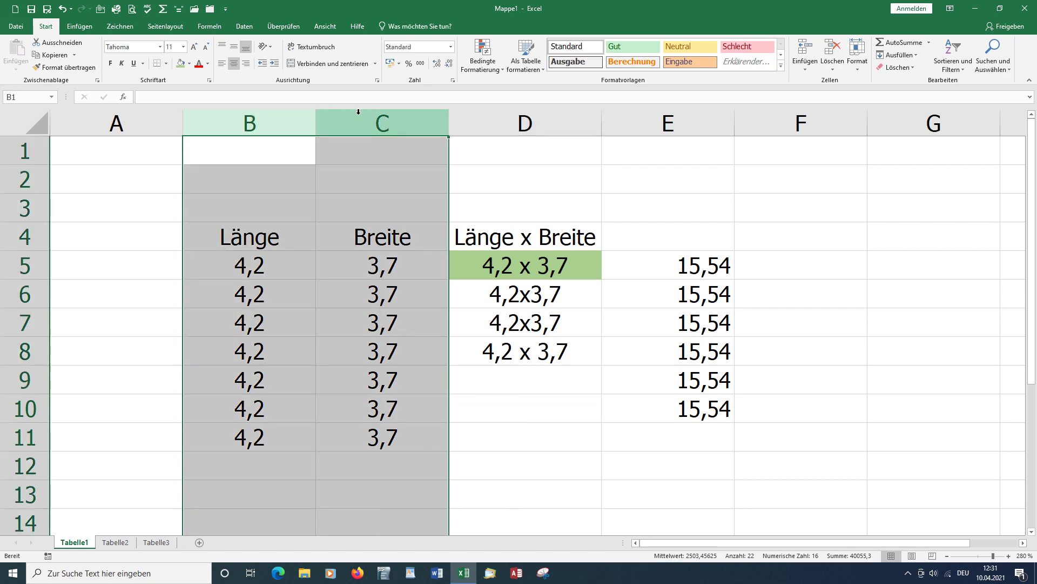
{"action": "right_click", "coordinate": [359, 113]}
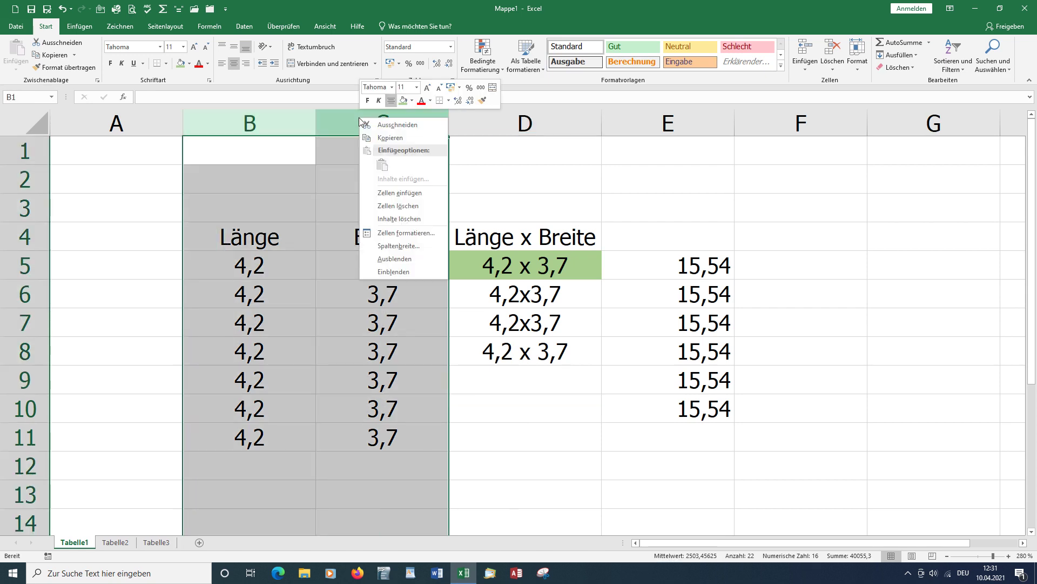
{"action": "left_click", "coordinate": [394, 259]}
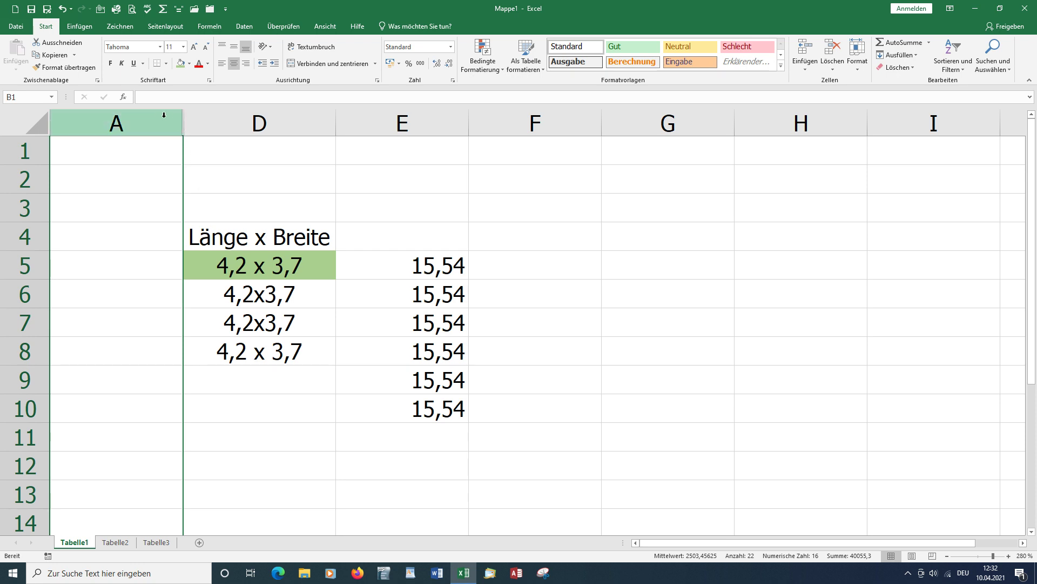
{"action": "left_click_drag", "start_coordinate": [163, 115], "coordinate": [216, 117]}
{"action": "right_click", "coordinate": [220, 116]}
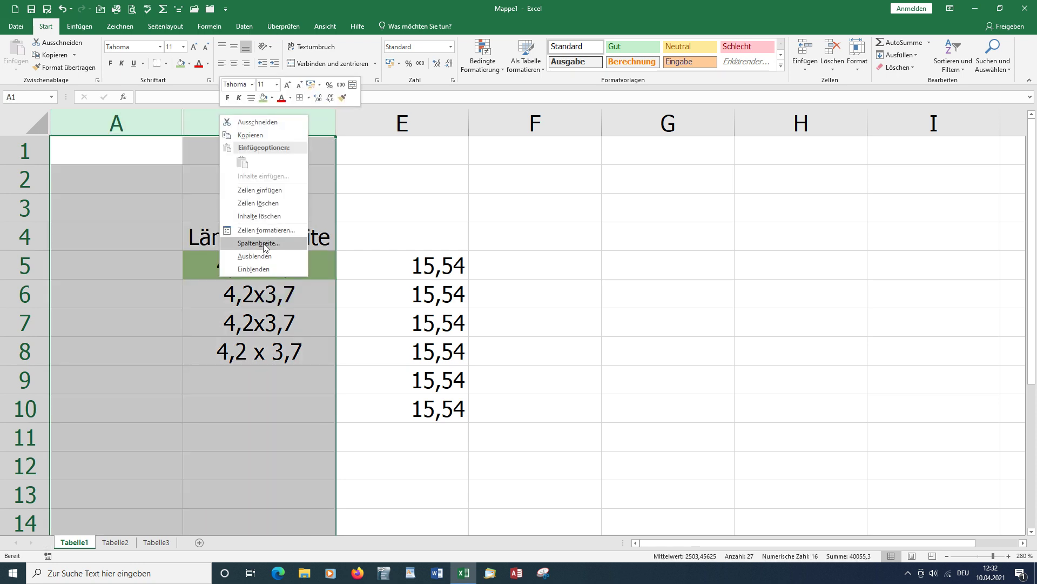
{"action": "left_click", "coordinate": [254, 268]}
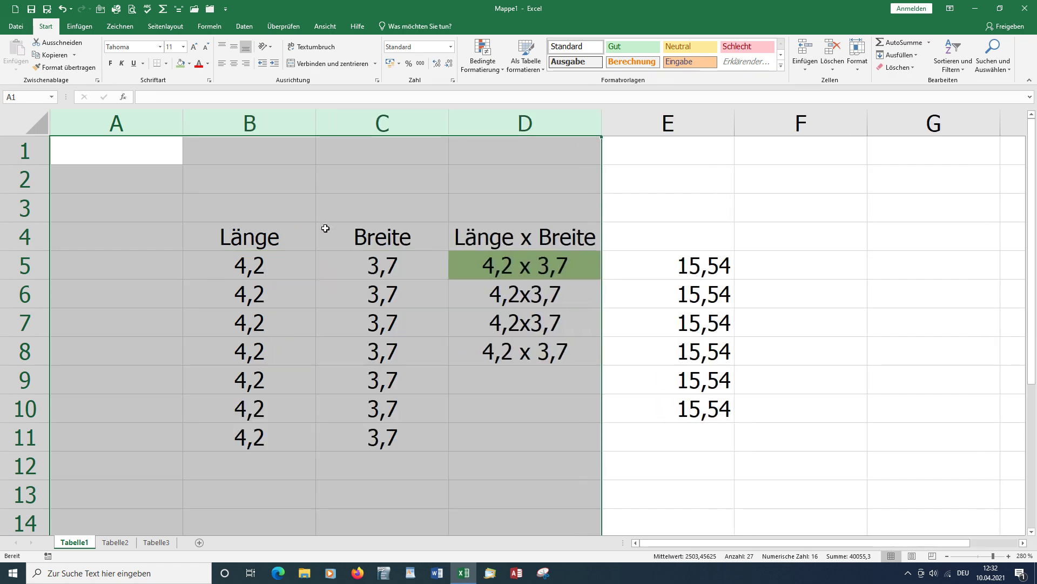
Enter =B16&" "&C16 in D16 so it reads 30000 Hannover.
{"action": "scroll", "coordinate": [394, 341], "scroll_direction": "down", "scroll_amount": 5}
{"action": "scroll", "coordinate": [394, 340], "scroll_direction": "down", "scroll_amount": 1}
{"action": "scroll", "coordinate": [393, 341], "scroll_direction": "up", "scroll_amount": 4}
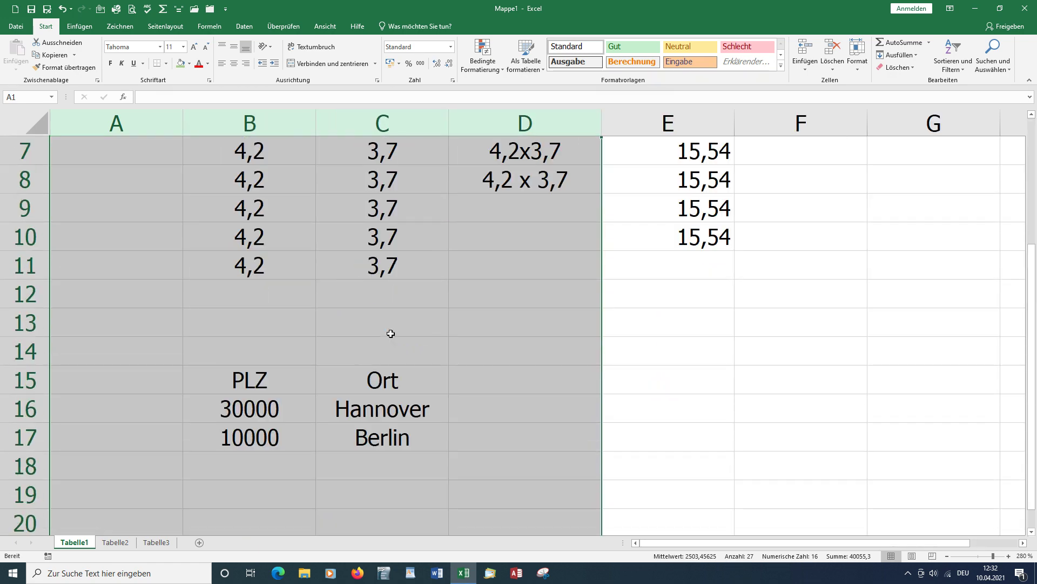
{"action": "left_click", "coordinate": [267, 410]}
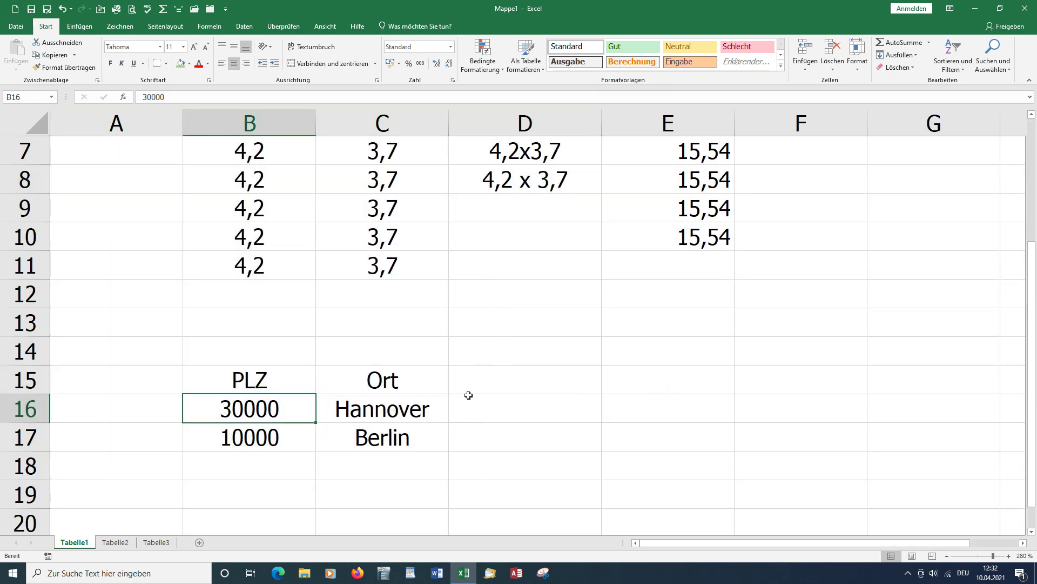
{"action": "left_click", "coordinate": [496, 409]}
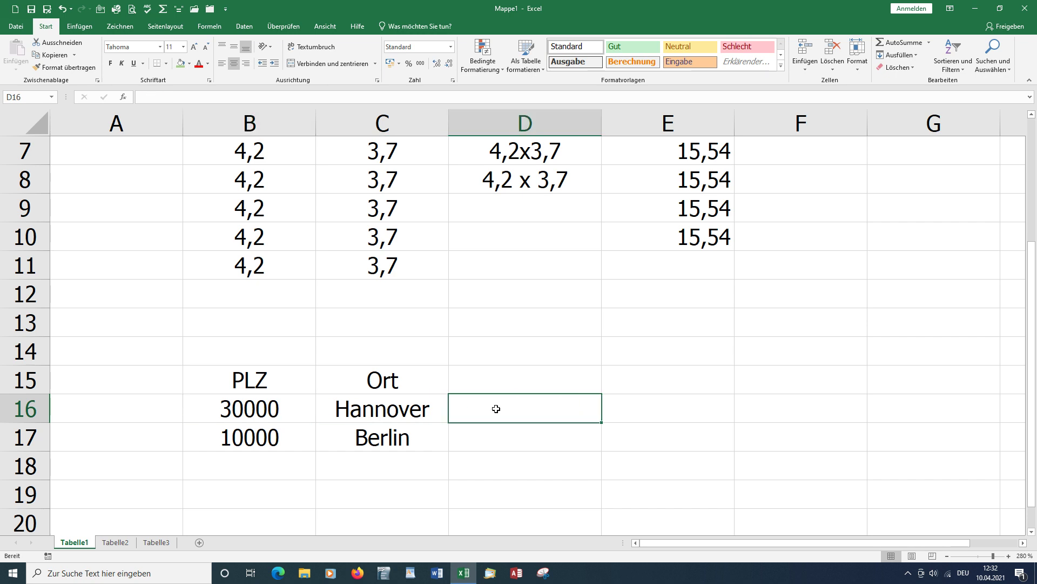
{"action": "type", "text": "="}
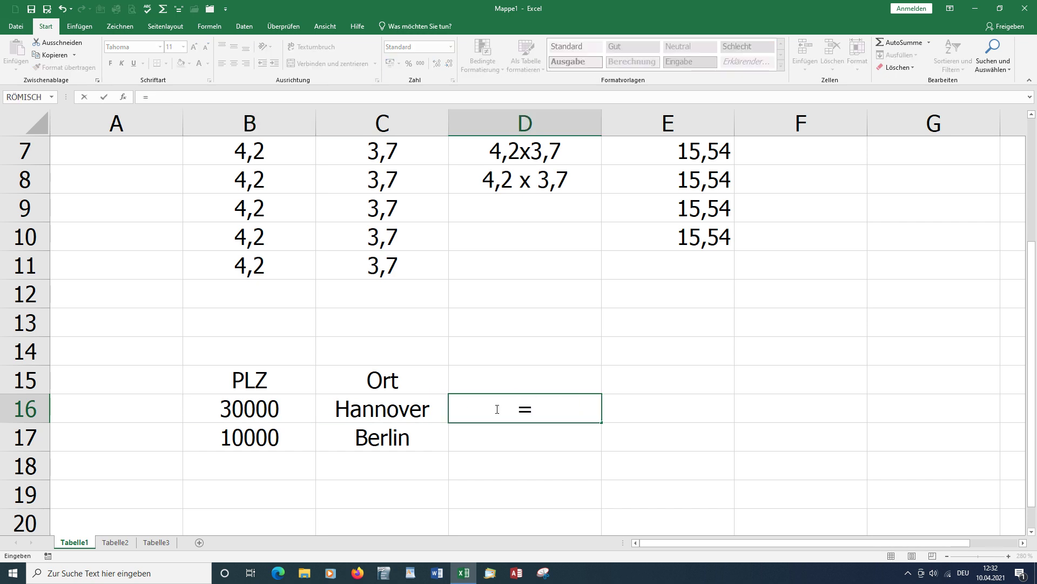
{"action": "left_click", "coordinate": [259, 411]}
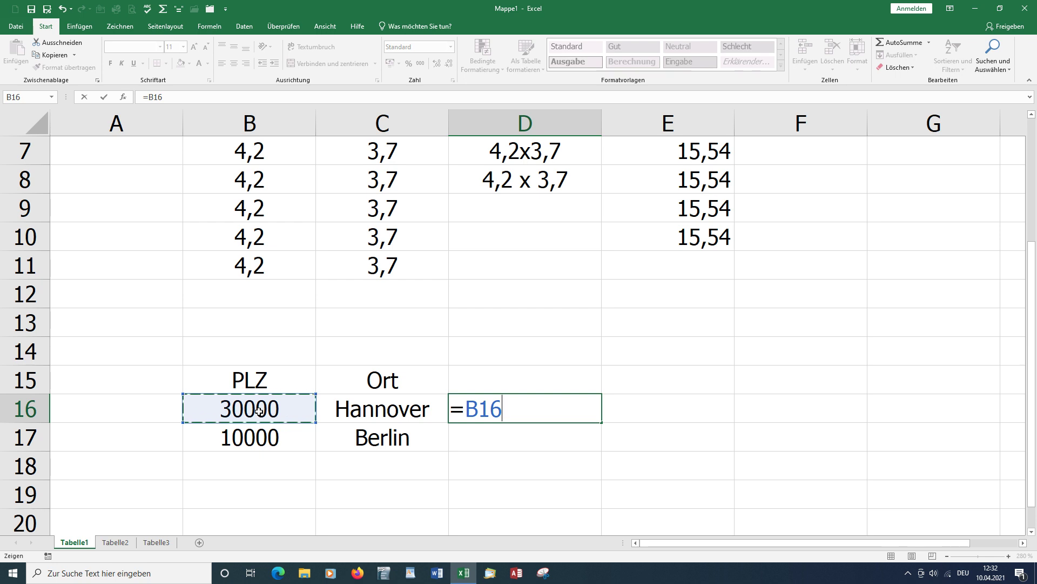
{"action": "type", "text": "&"}
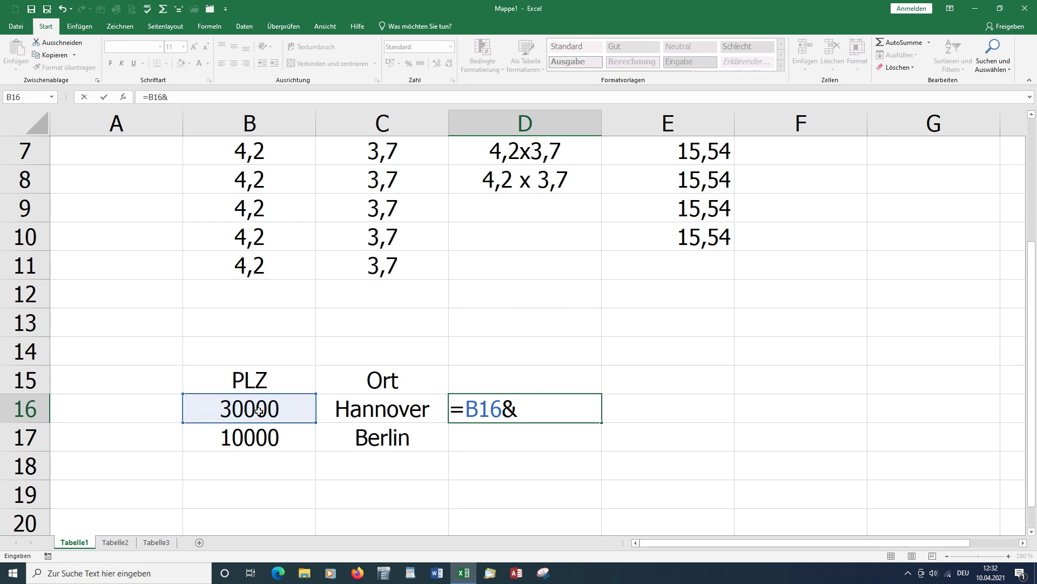
{"action": "type", "text": "\""}
{"action": "type", "text": " \""}
{"action": "type", "text": "&"}
{"action": "left_click", "coordinate": [389, 411]}
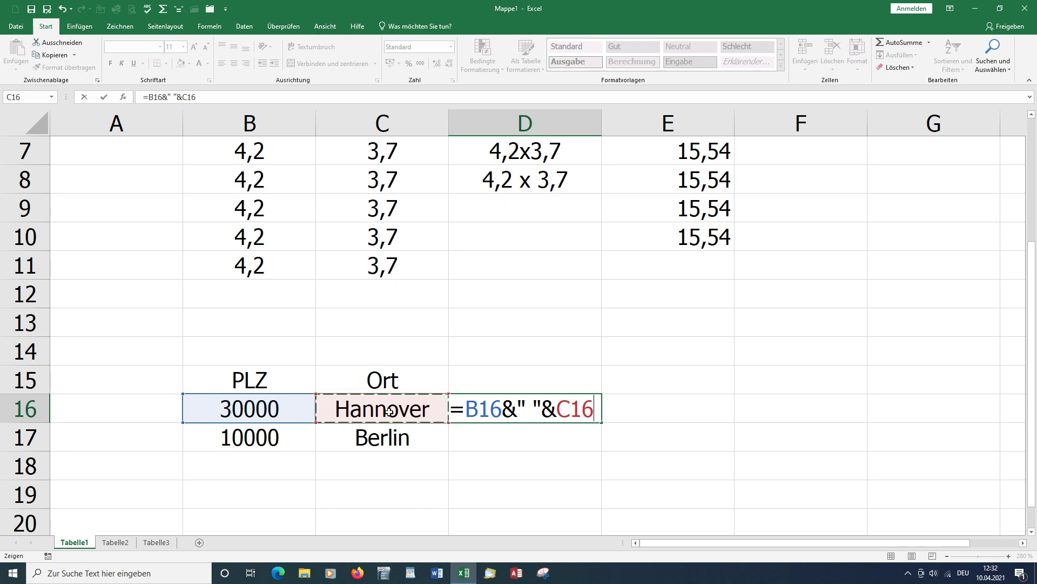
{"action": "key", "text": "Return"}
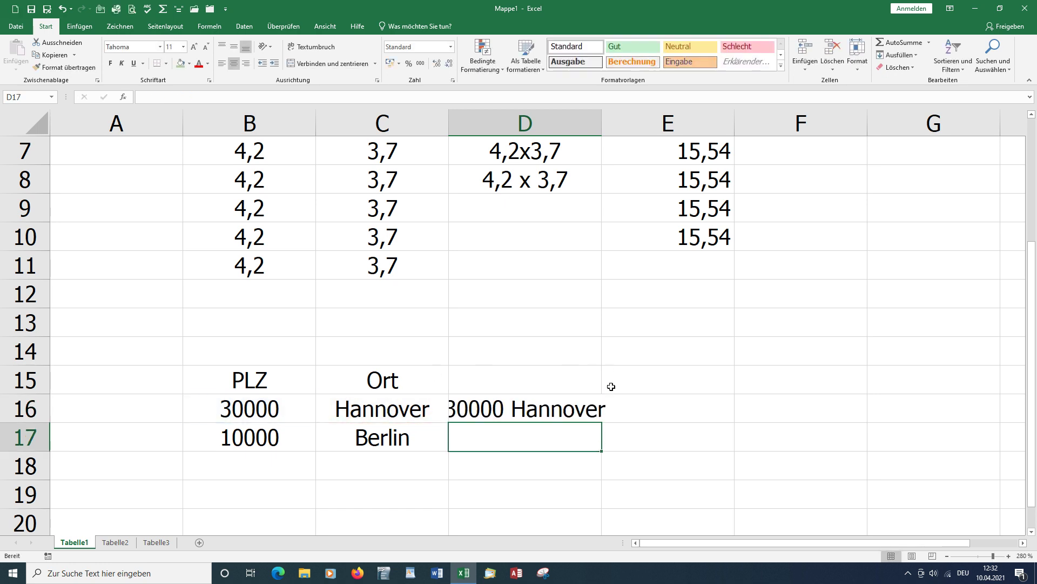
{"action": "left_click", "coordinate": [570, 404]}
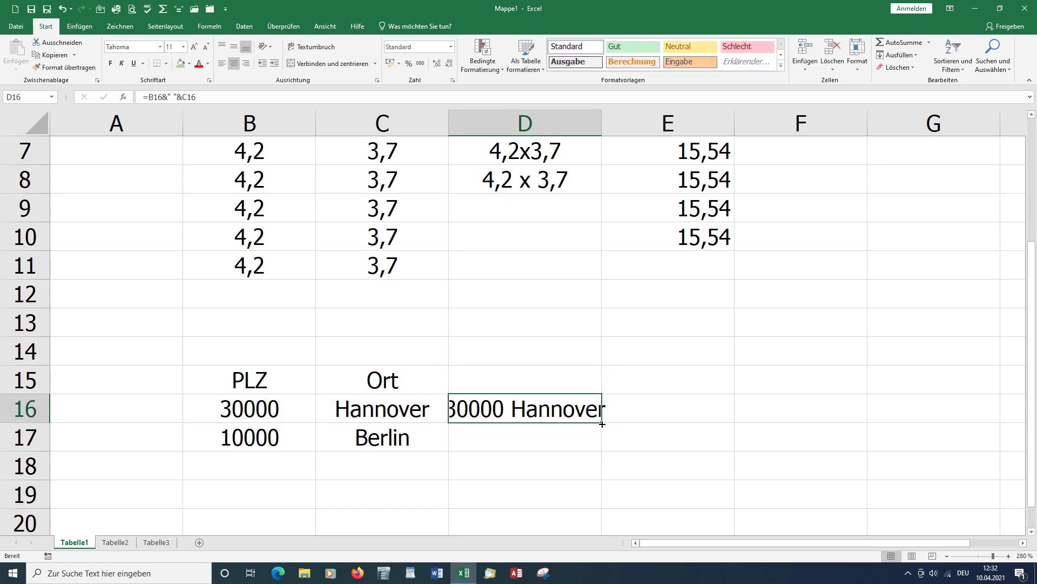
Fill the D16 formula down to D17 (10000 Berlin) and widen column D.
{"action": "left_click_drag", "start_coordinate": [602, 424], "coordinate": [602, 452]}
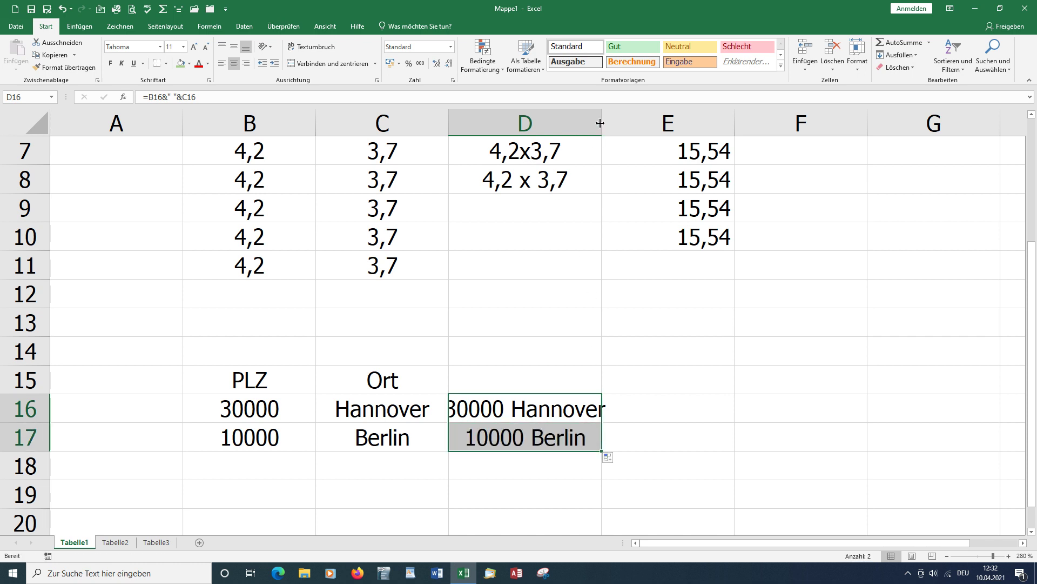
{"action": "left_click_drag", "start_coordinate": [600, 123], "coordinate": [645, 124]}
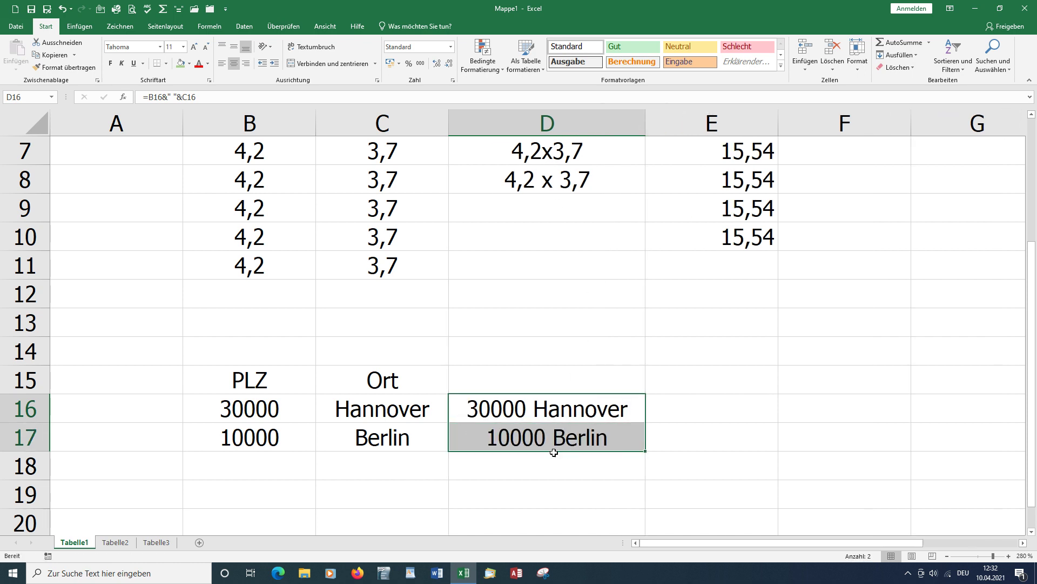
{"action": "left_click", "coordinate": [535, 471]}
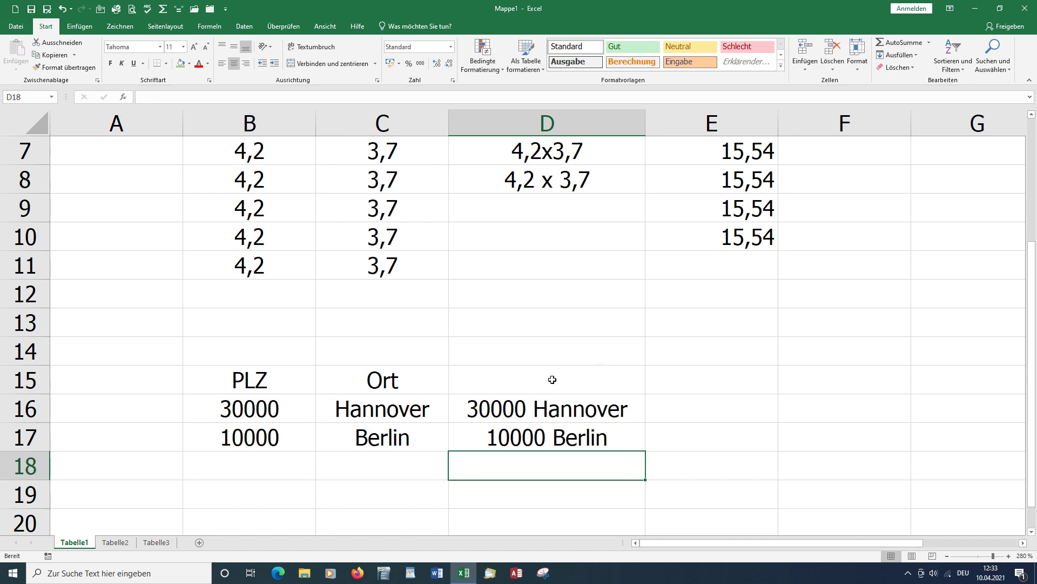
Scroll back up to the Länge and Breite table at the top of the sheet.
{"action": "scroll", "coordinate": [528, 373], "scroll_direction": "up", "scroll_amount": 2}
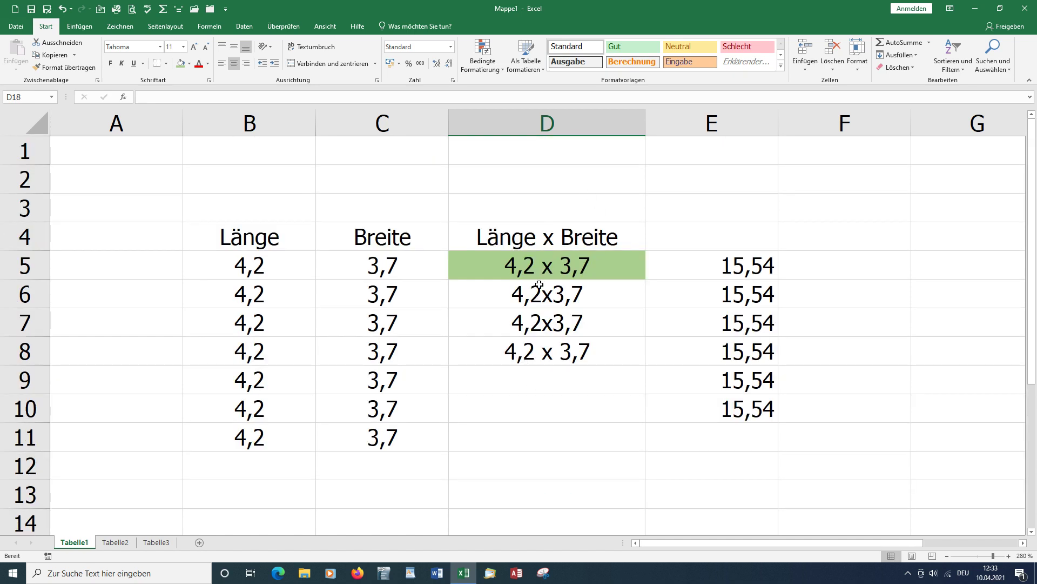